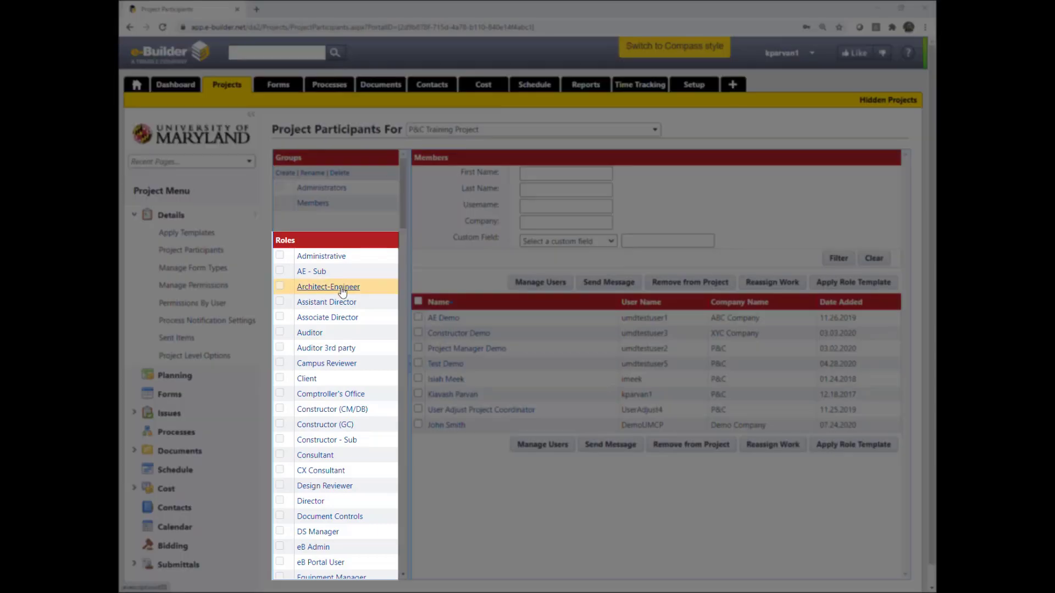
# Step through the Architect-Engineer, Constructor (CM/DB) and Constructor (GC) roles, then filter by Project Manager
pyautogui.click(342, 290)
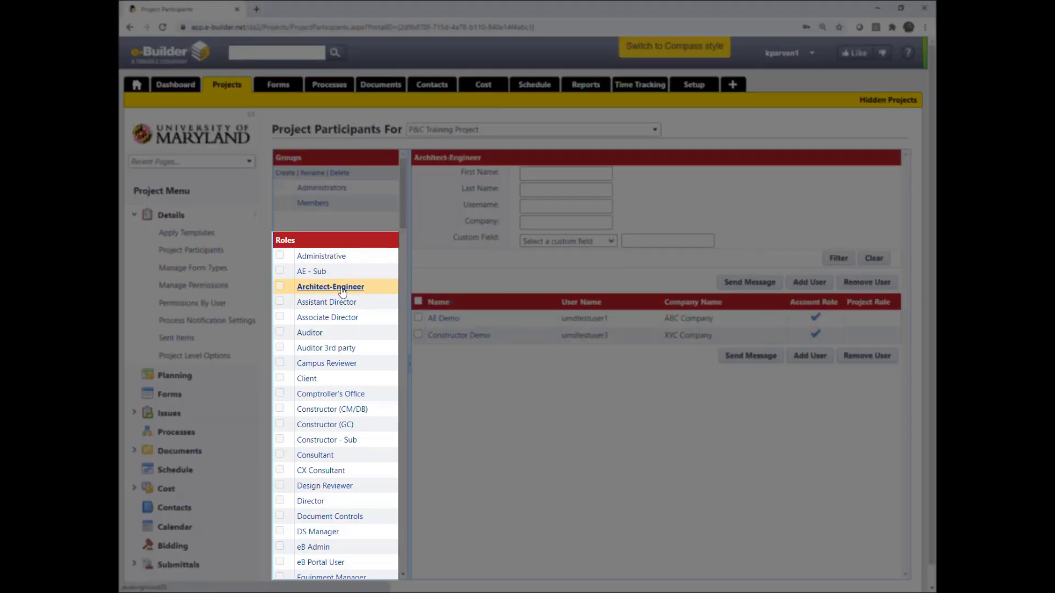
pyautogui.click(351, 414)
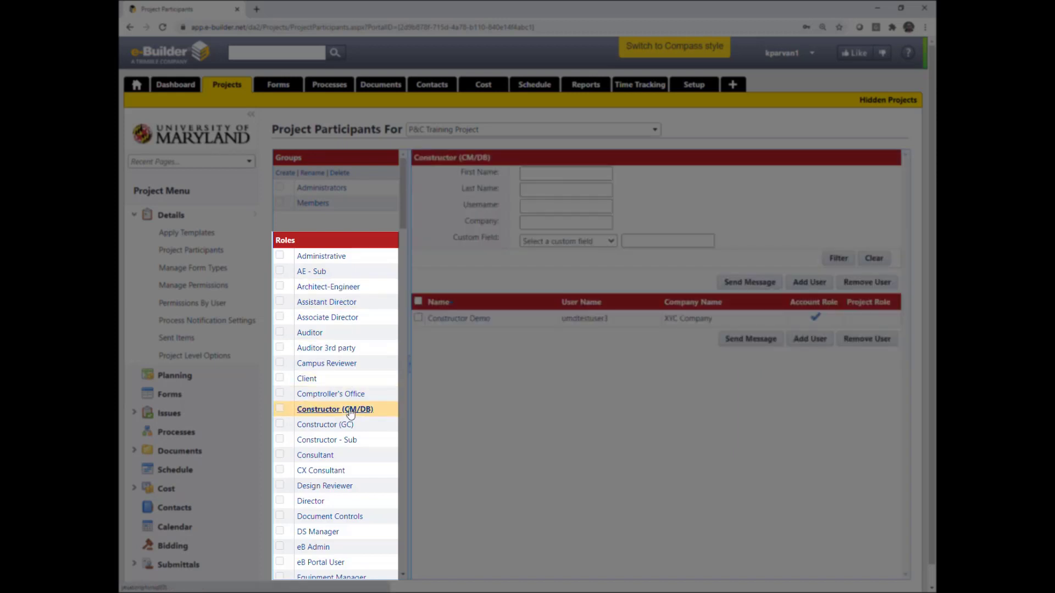
pyautogui.click(345, 426)
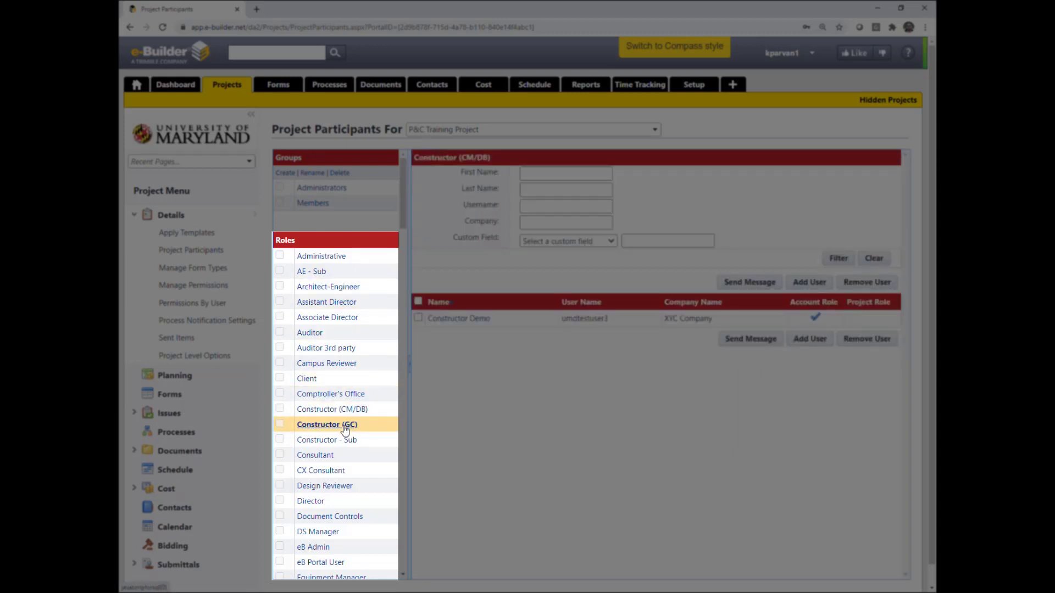
pyautogui.scroll(-10, 344, 429)
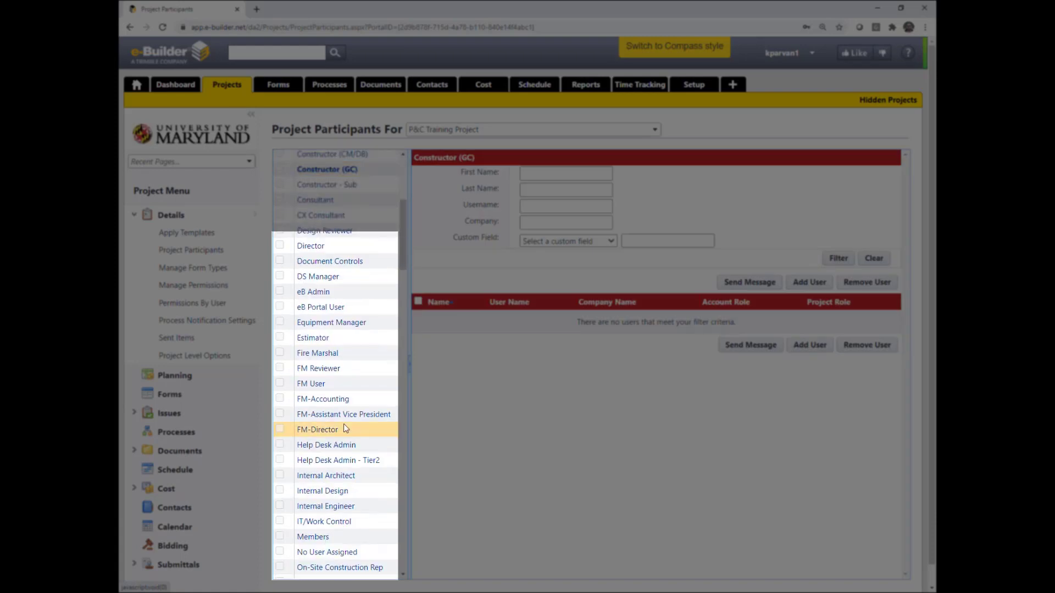
pyautogui.scroll(-2, 369, 434)
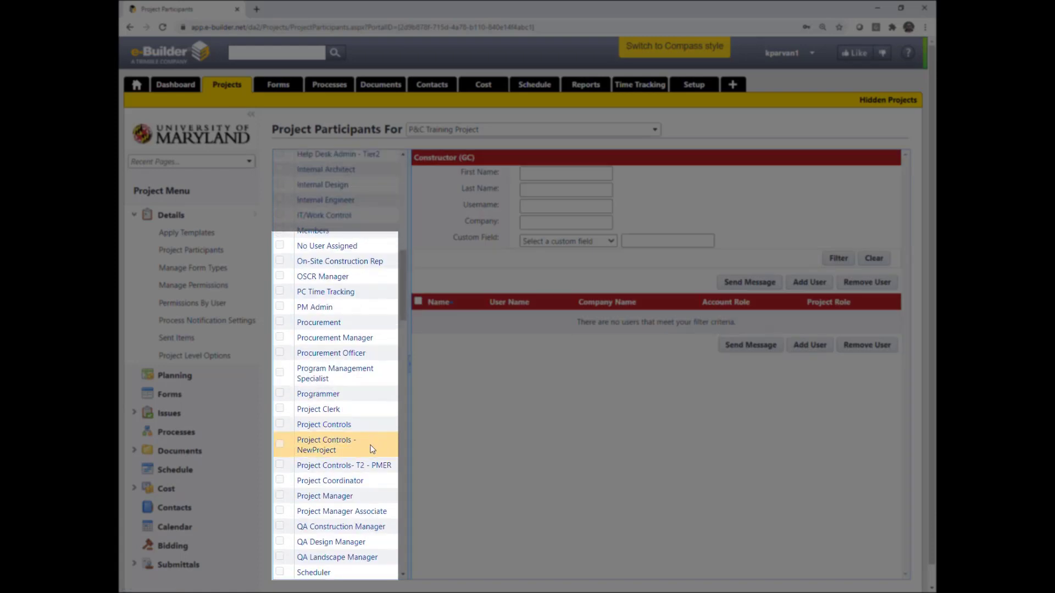
pyautogui.click(345, 499)
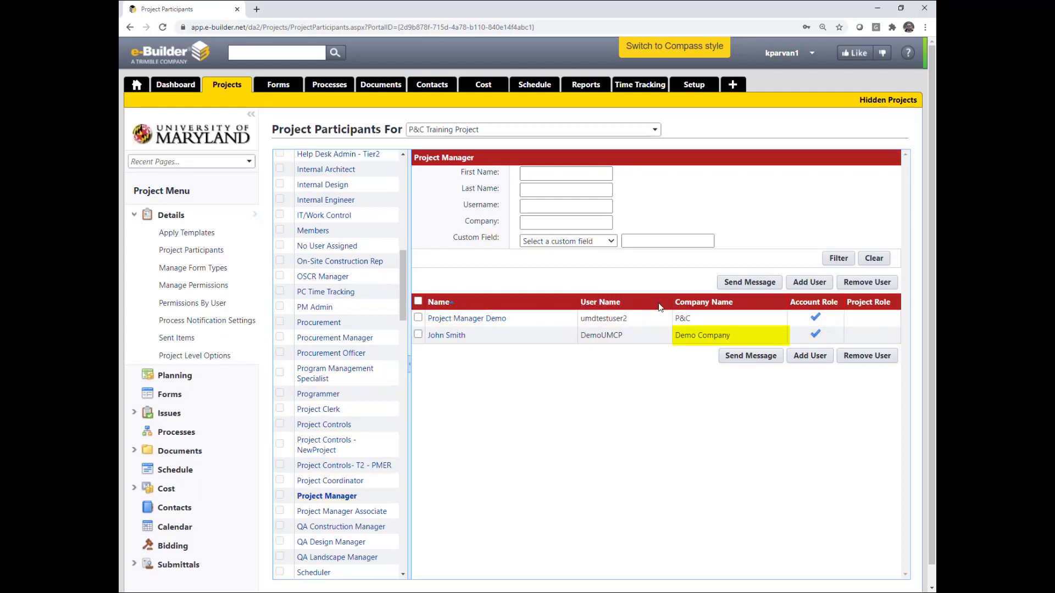
# Highlight the Demo Company entry and open that user's details
pyautogui.moveTo(735, 336); pyautogui.dragTo(675, 337)
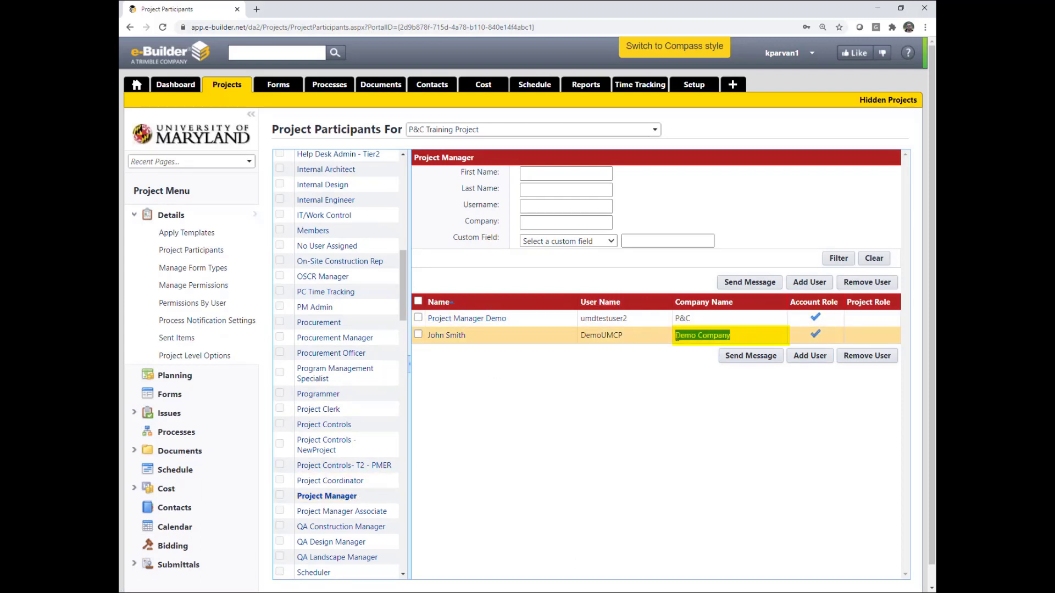
pyautogui.click(669, 370)
pyautogui.click(452, 337)
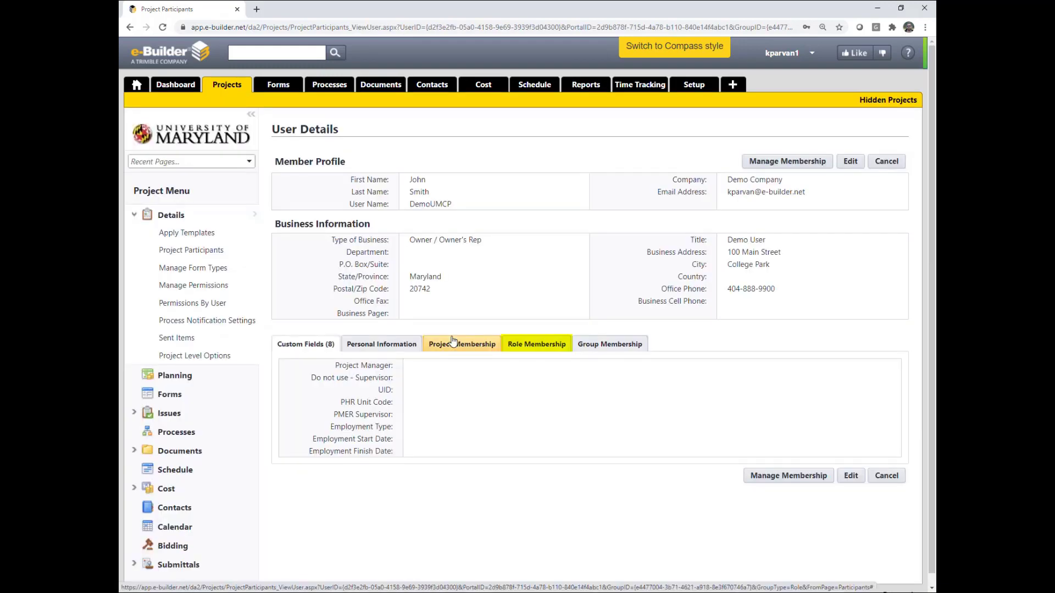
# Review the Demo Company user's role memberships and two project memberships, including P&C Training Project
pyautogui.click(525, 347)
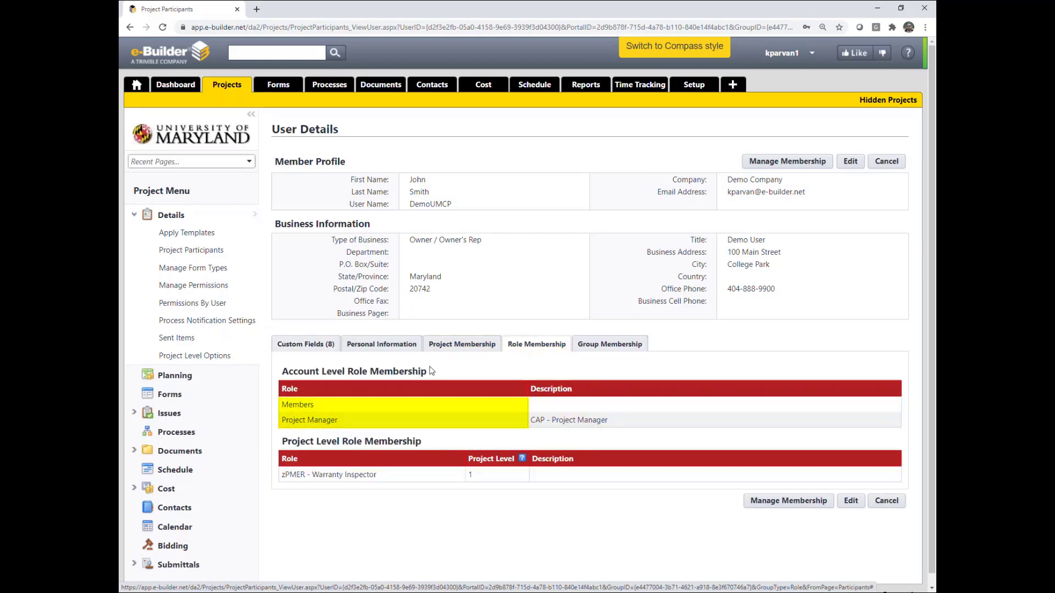
pyautogui.click(457, 346)
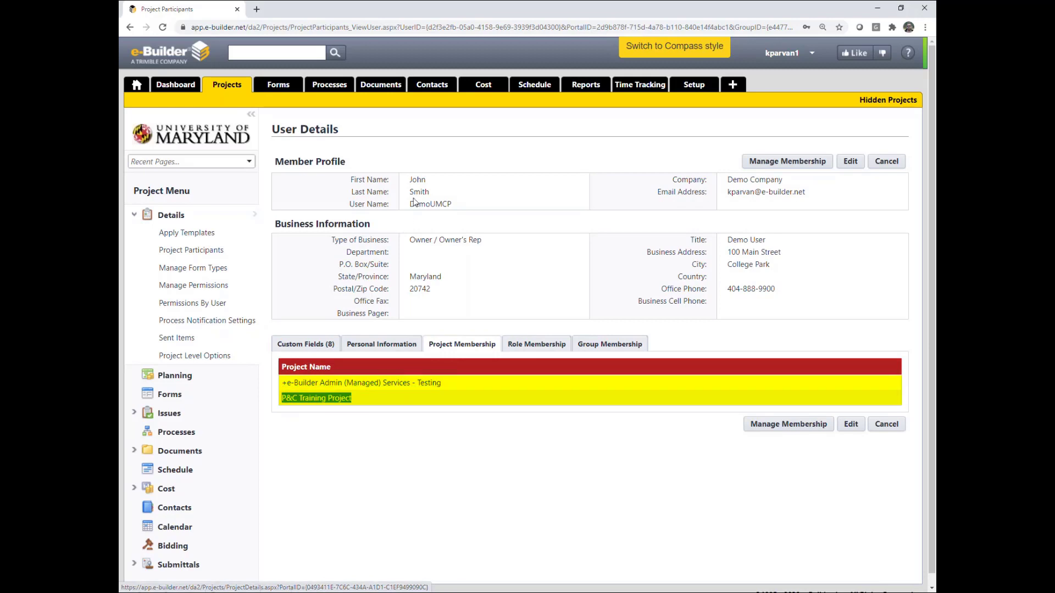
pyautogui.moveTo(430, 184)
pyautogui.mouseDown()
pyautogui.moveTo(409, 180)
pyautogui.moveTo(415, 193)
pyautogui.mouseUp()
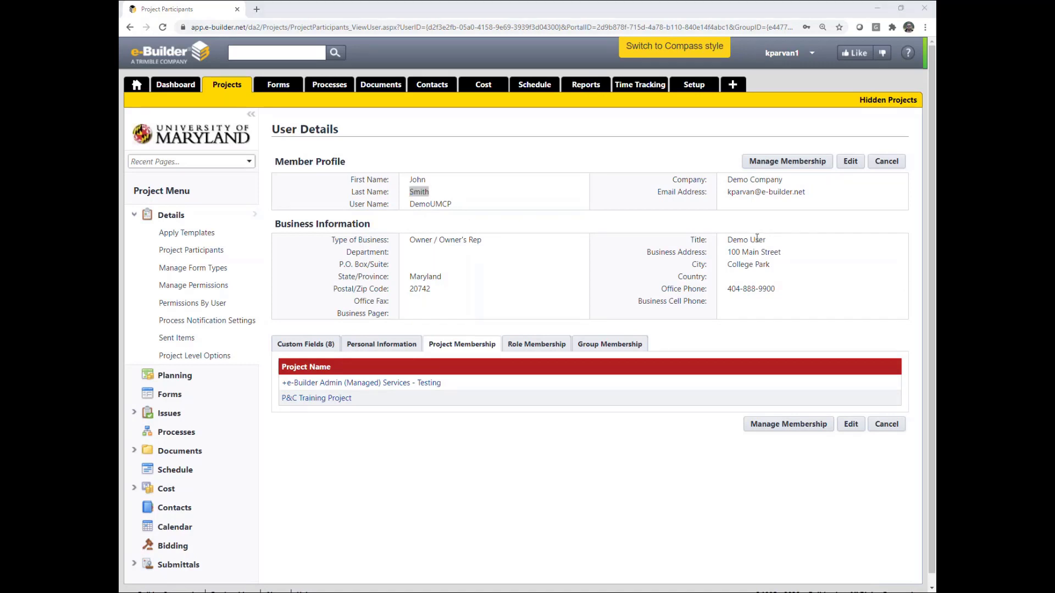
pyautogui.click(812, 55)
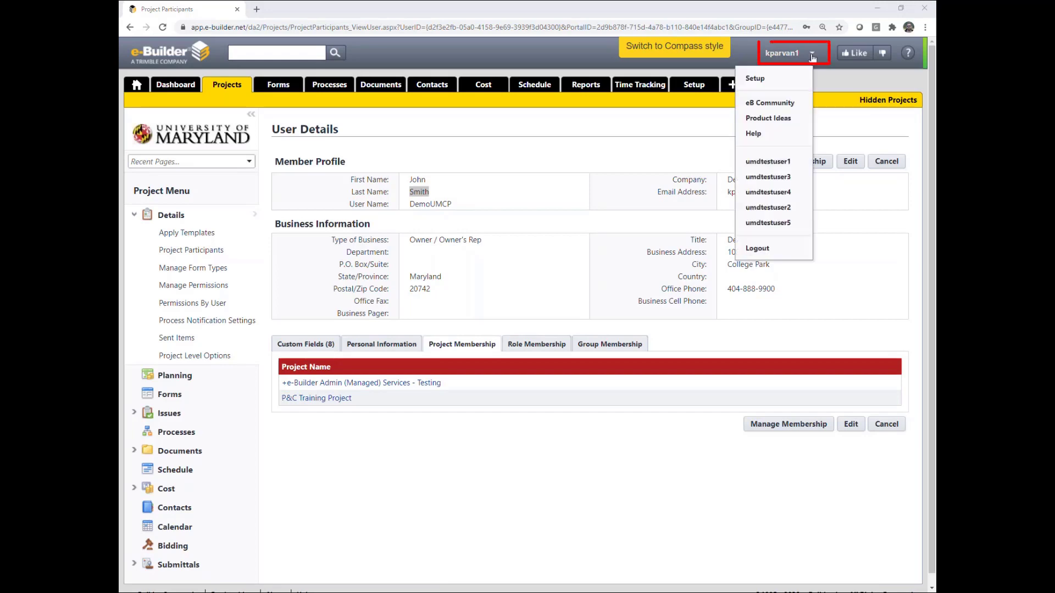
# Go to Setup and open Manage Users under Administration Tools
pyautogui.click(754, 78)
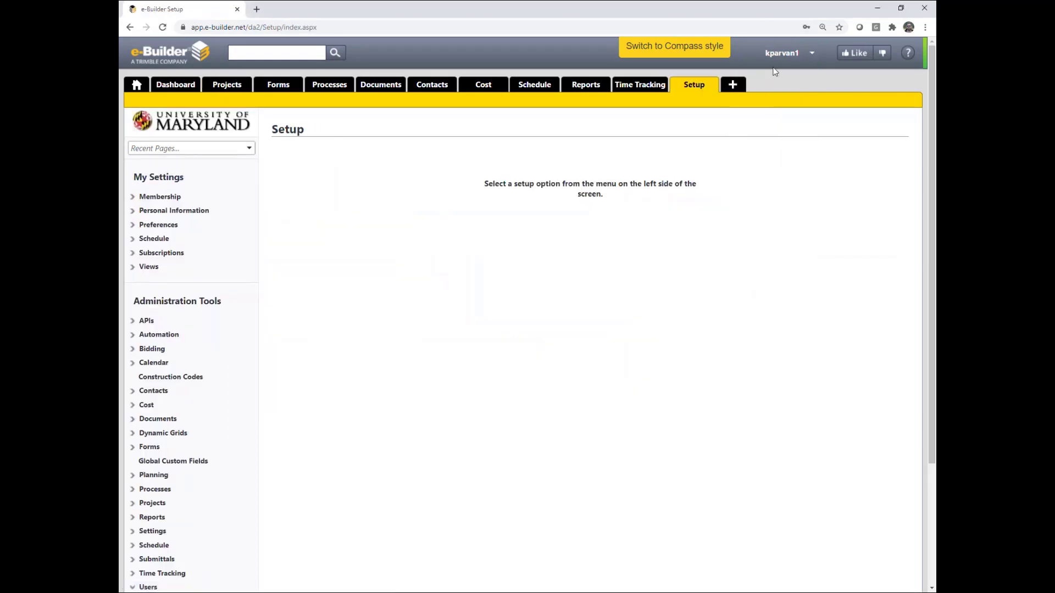
pyautogui.scroll(-3, 190, 379)
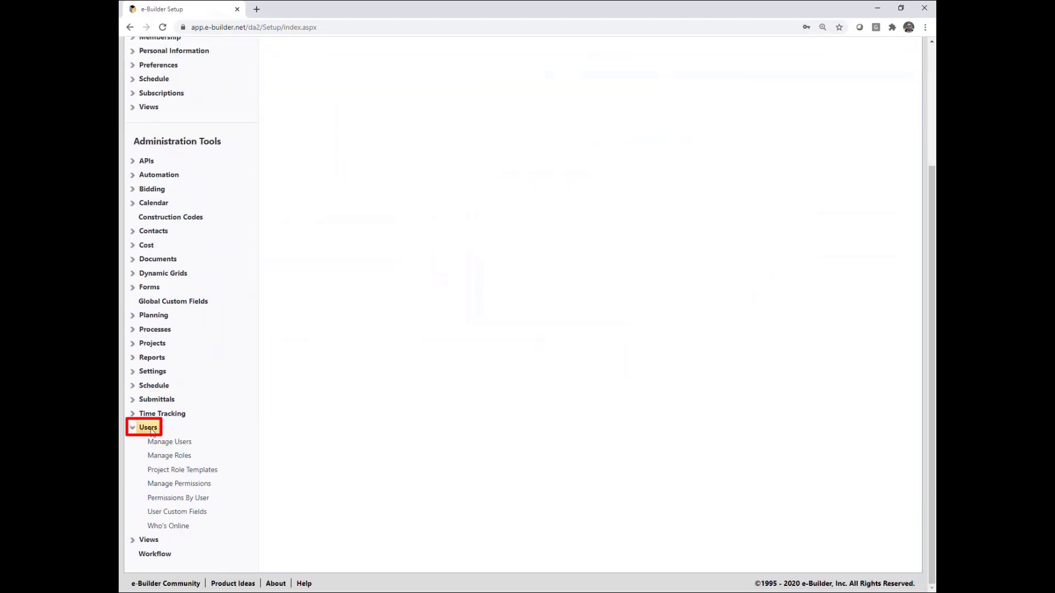
pyautogui.click(165, 442)
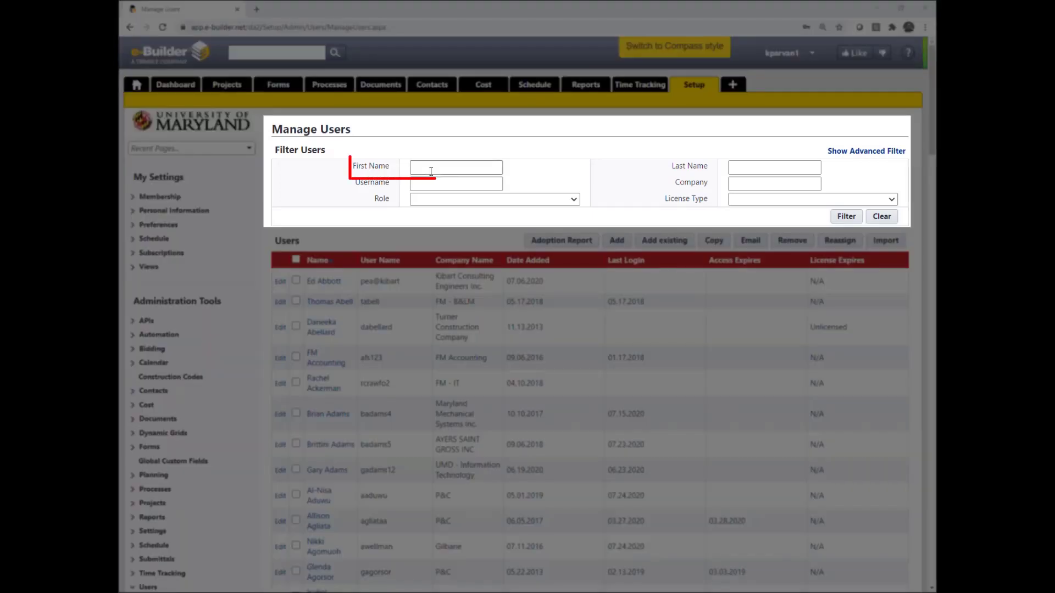
# Filter users by the person's first and last name, then copy the found Demo Company user
pyautogui.click(431, 168)
pyautogui.write('john')
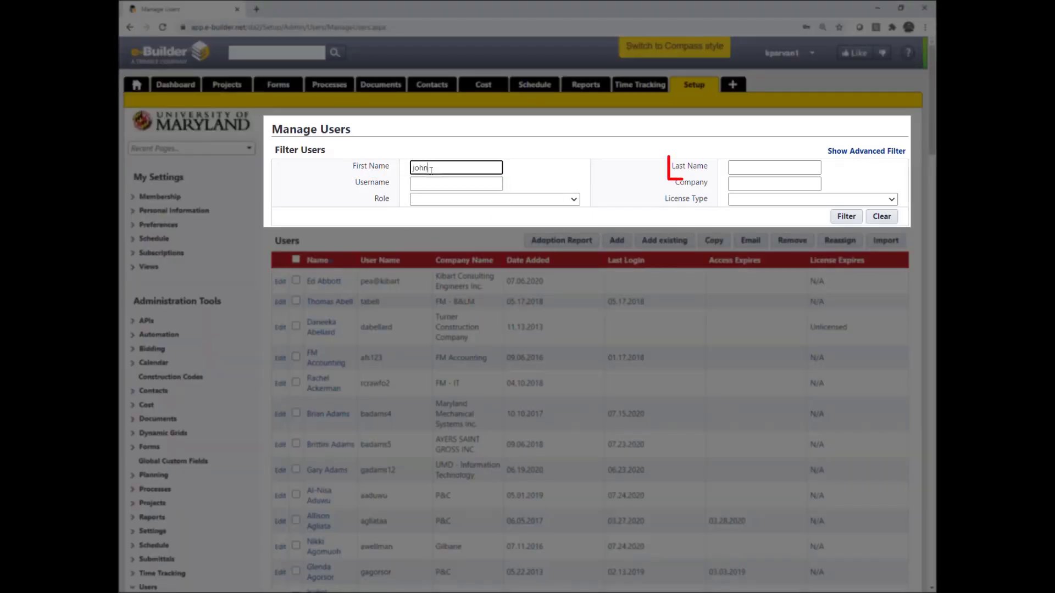
pyautogui.press('Tab')
pyautogui.write('smith')
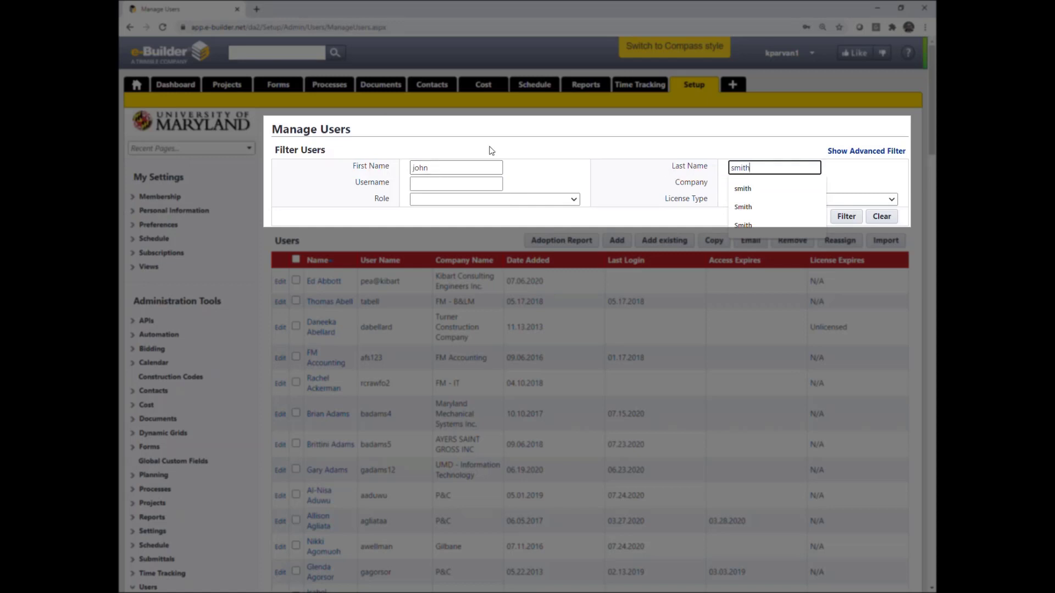
pyautogui.click(672, 153)
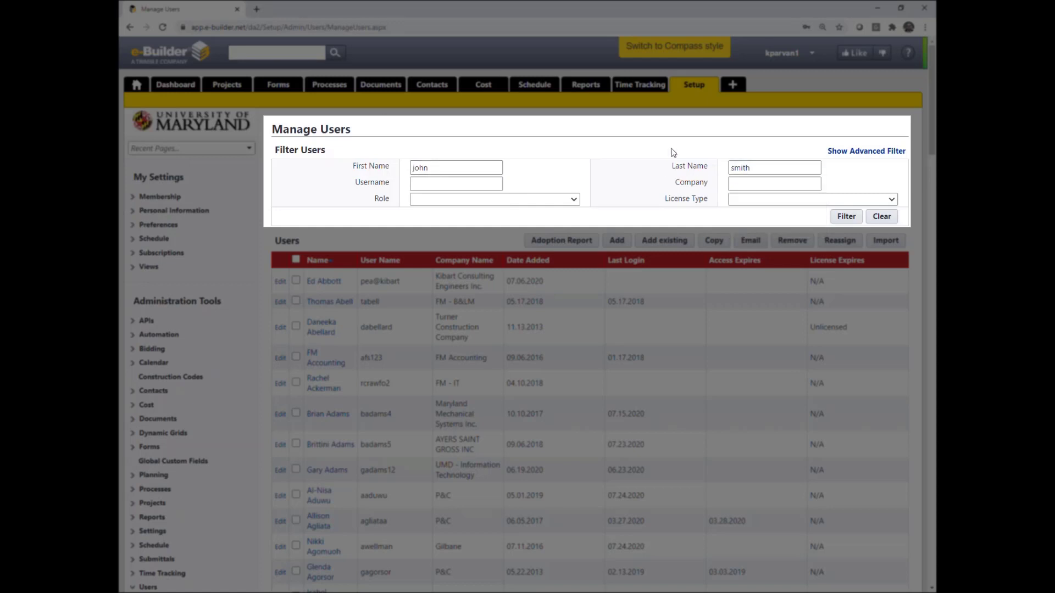
pyautogui.click(844, 217)
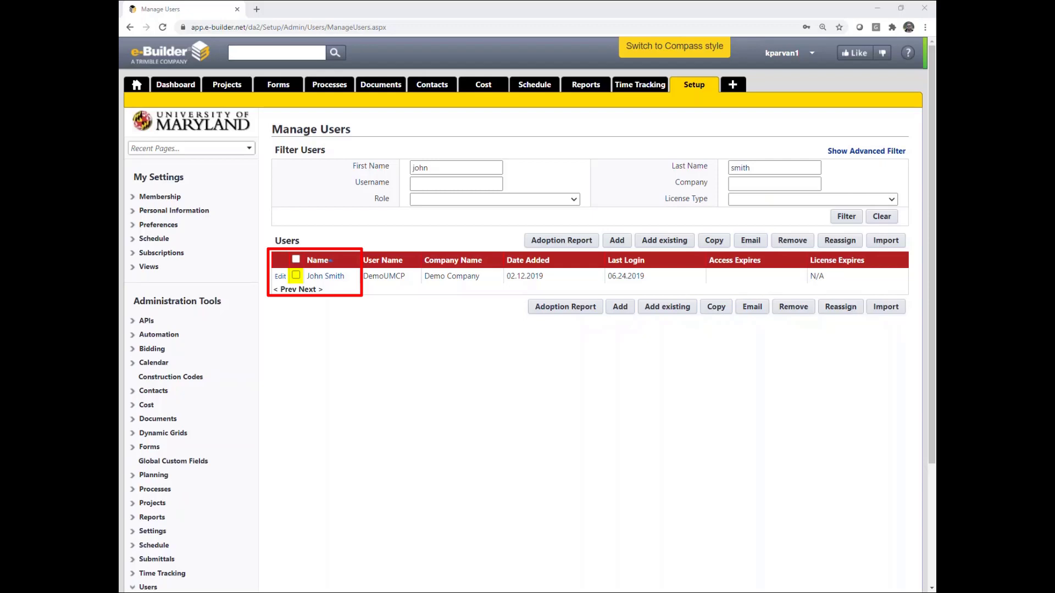
pyautogui.click(296, 275)
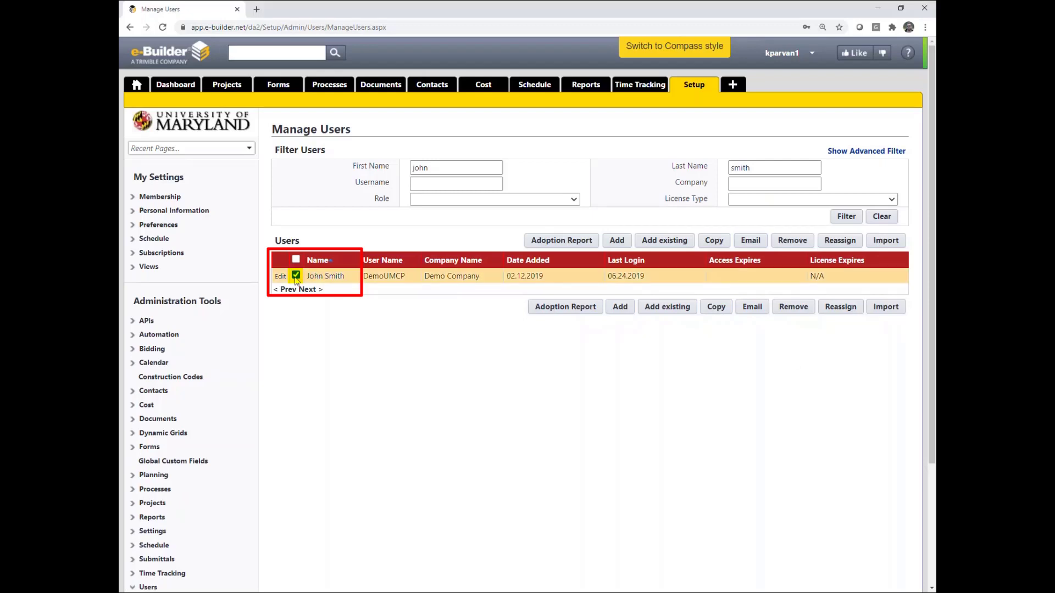
pyautogui.click(724, 242)
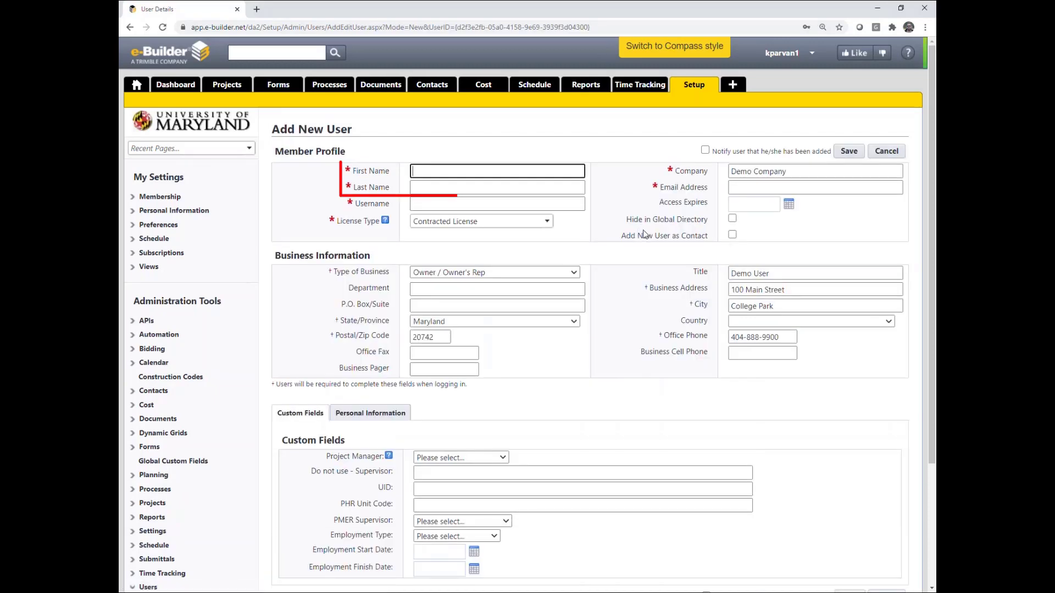
# Fill in the new user's first name, last name and a unique username
pyautogui.write('John')
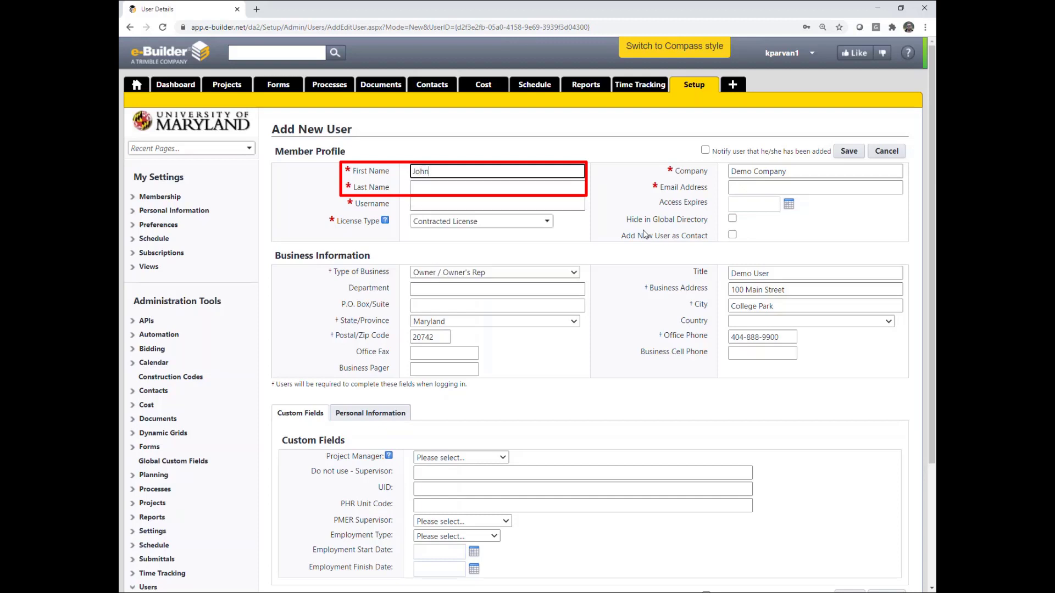
pyautogui.press('Tab')
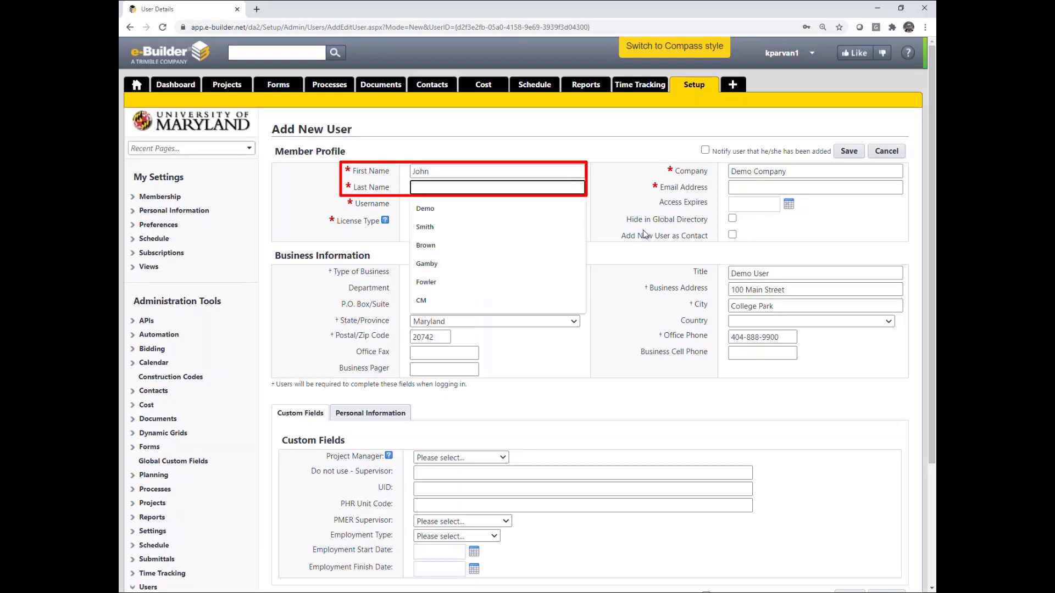
pyautogui.write('Smith')
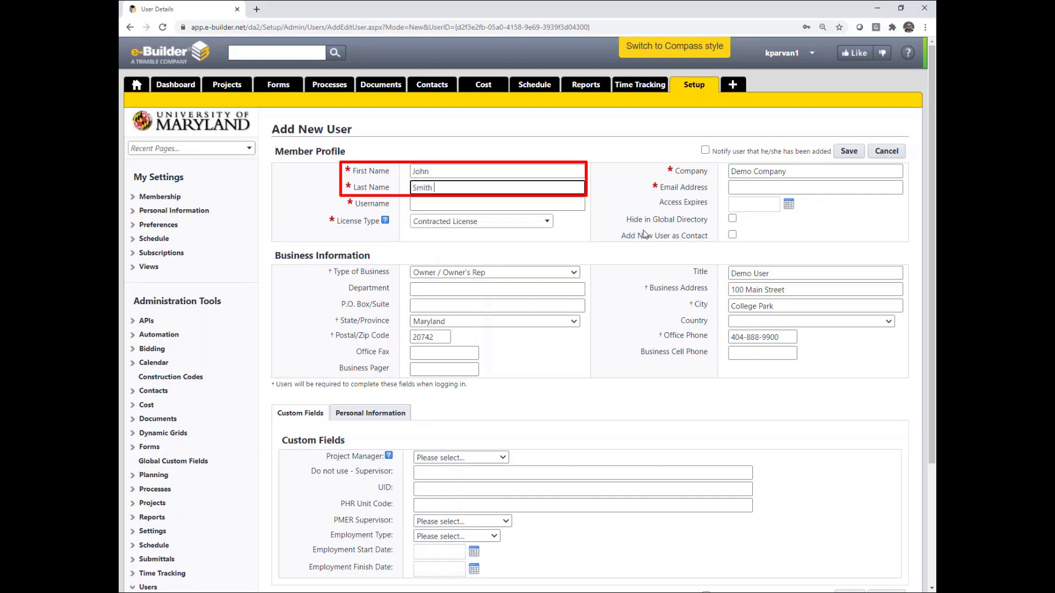
pyautogui.write(' Jr')
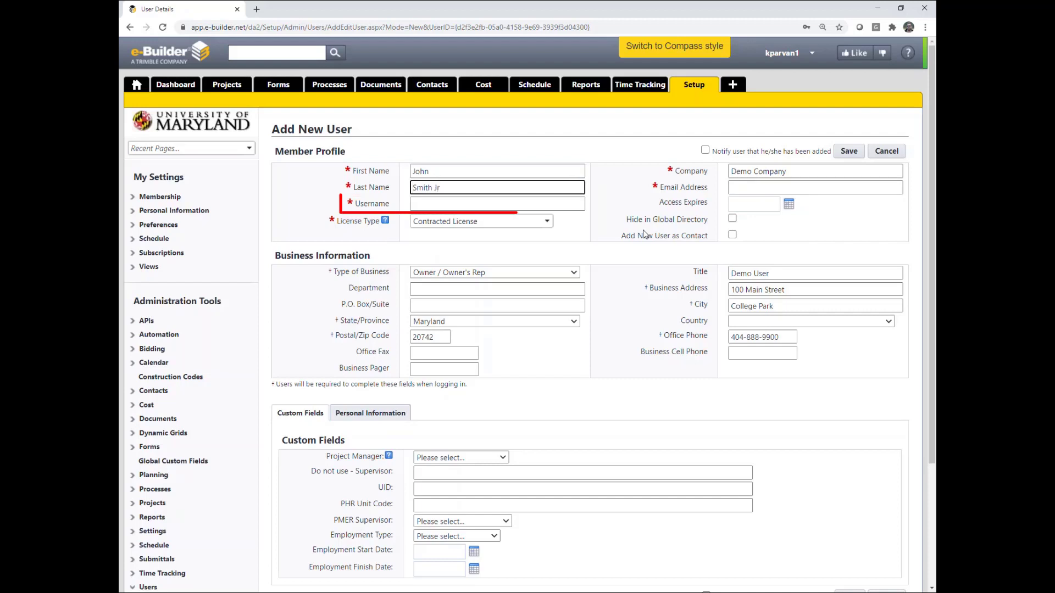
pyautogui.click(462, 205)
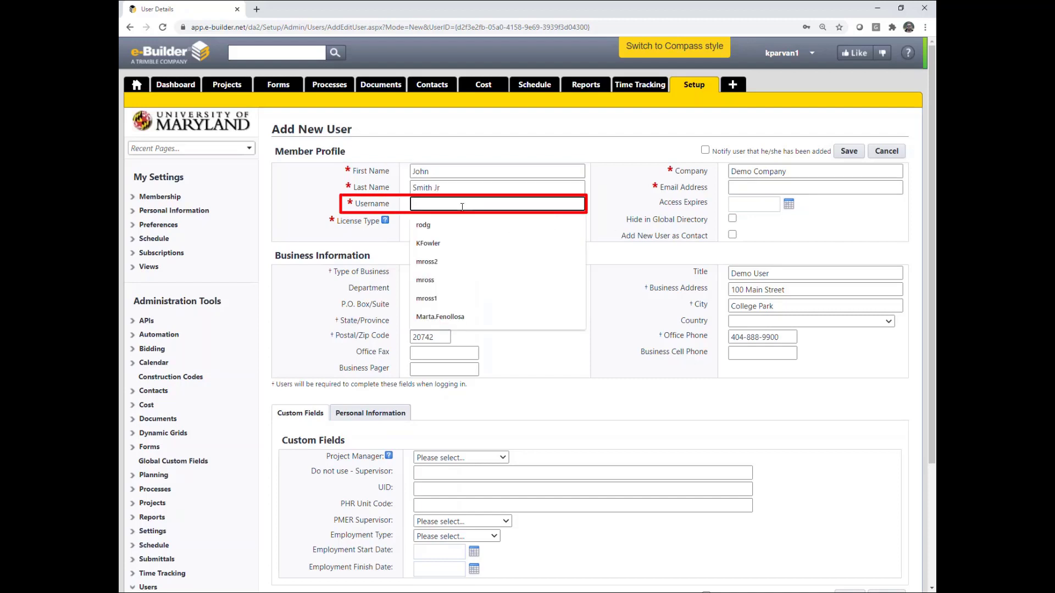
pyautogui.write('jsm')
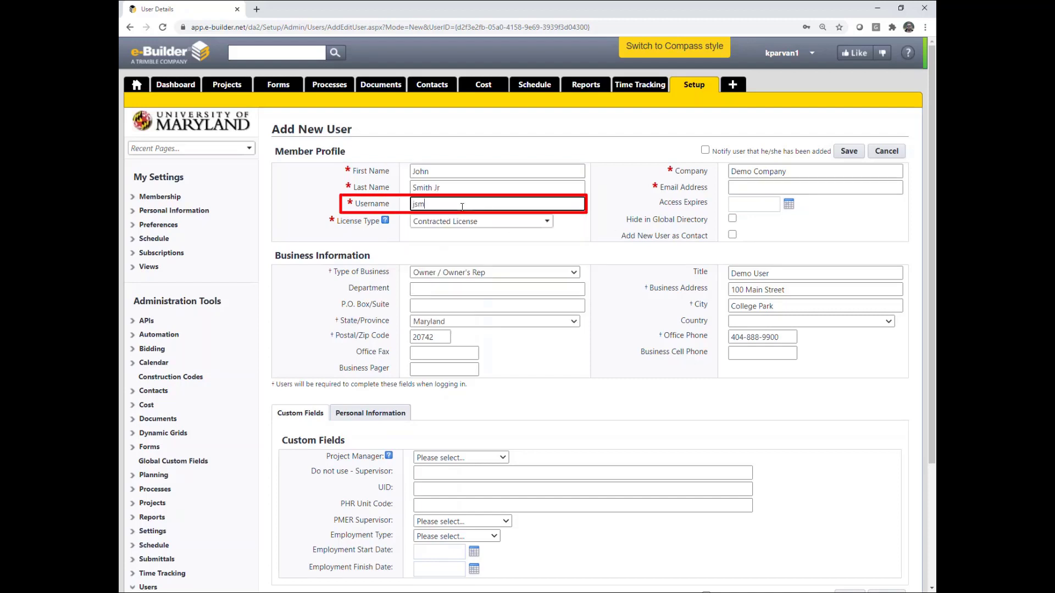
pyautogui.write('ith')
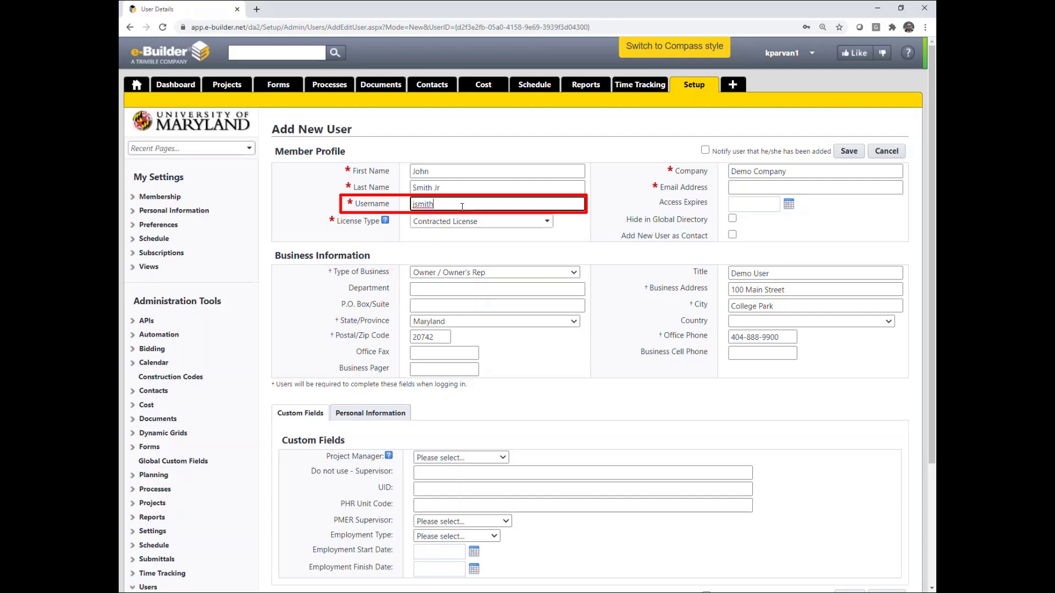
pyautogui.write('2')
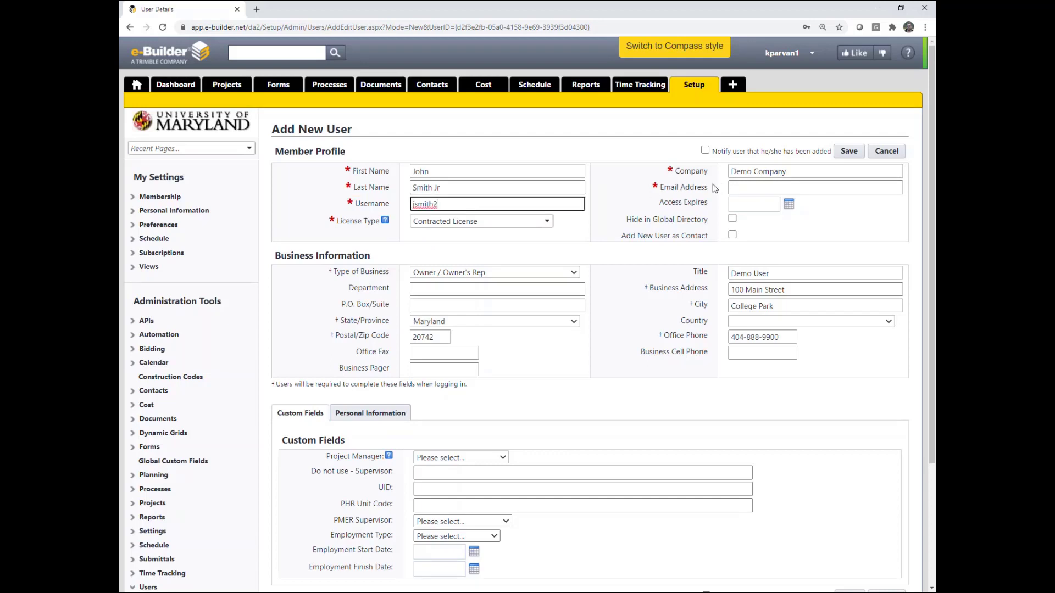
# Enter the user's e-mail address, turn on the added-user notification, and save
pyautogui.click(754, 189)
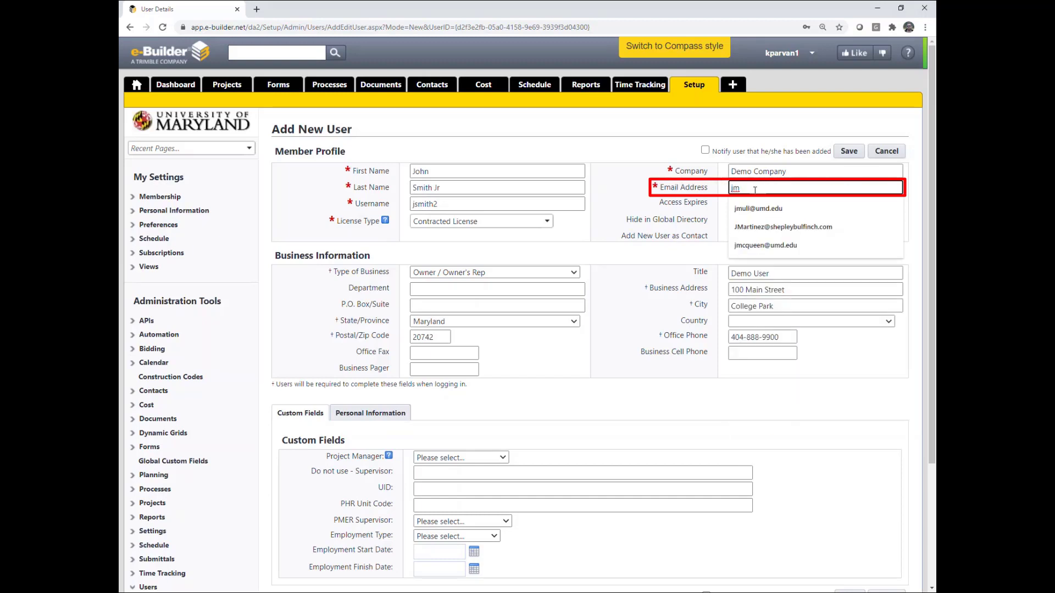
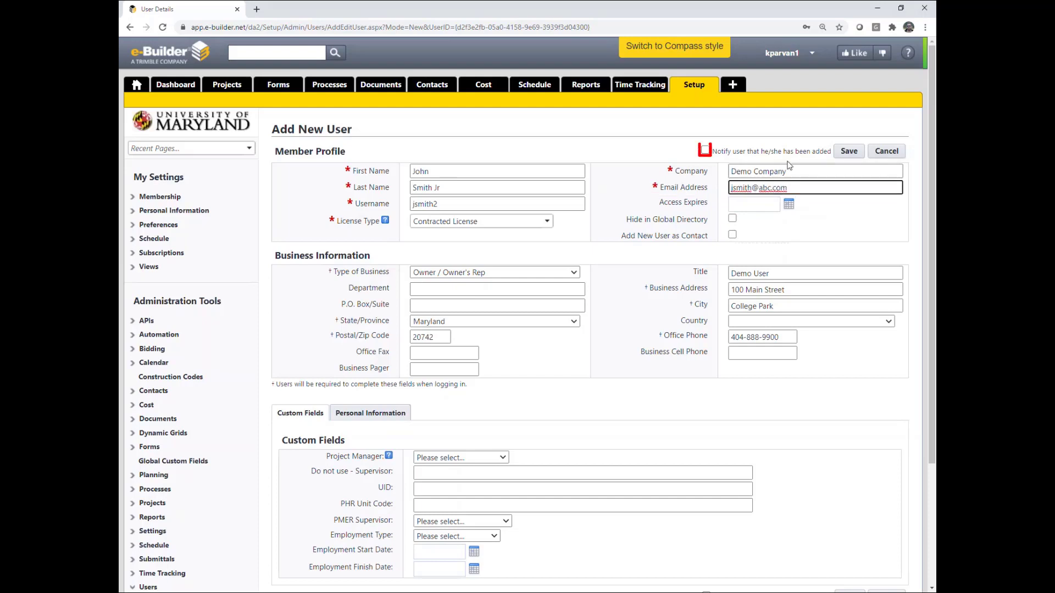
pyautogui.click(706, 150)
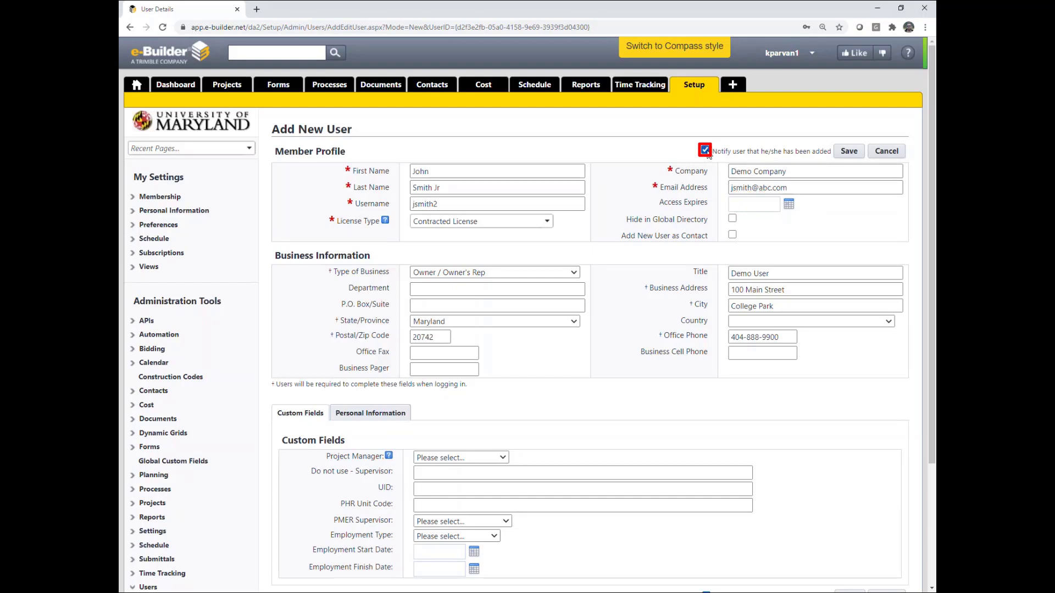
pyautogui.click(849, 151)
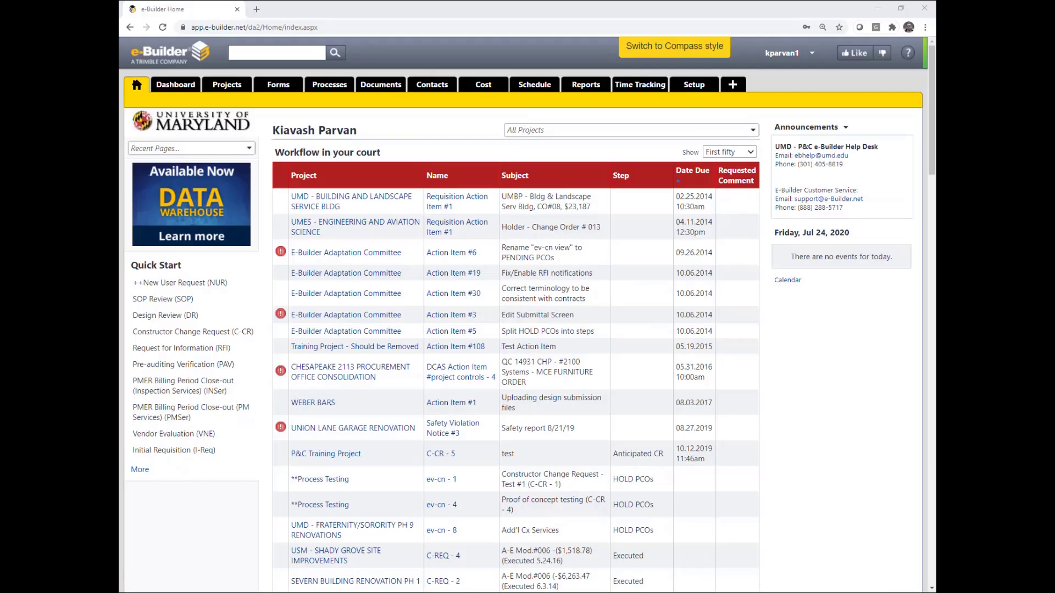
# From Setup, open Manage Users and start adding an existing user
pyautogui.click(696, 88)
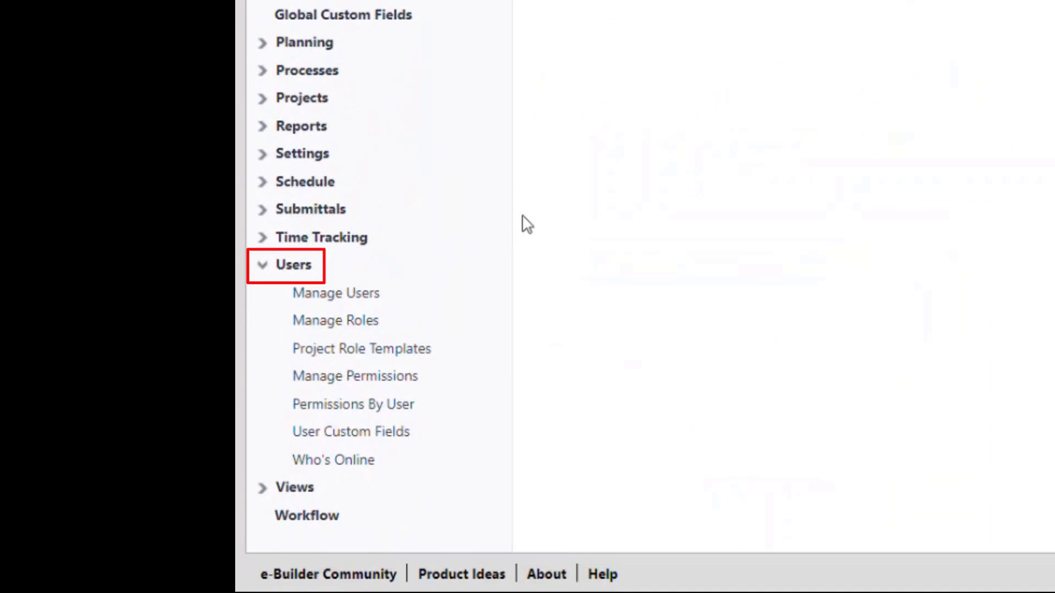
pyautogui.click(332, 288)
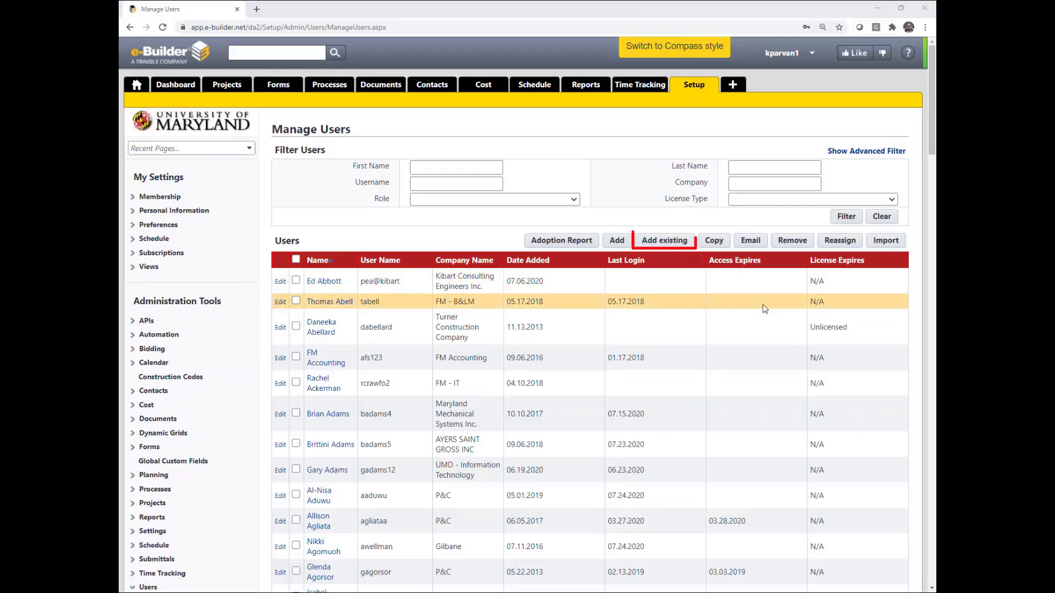
pyautogui.click(666, 242)
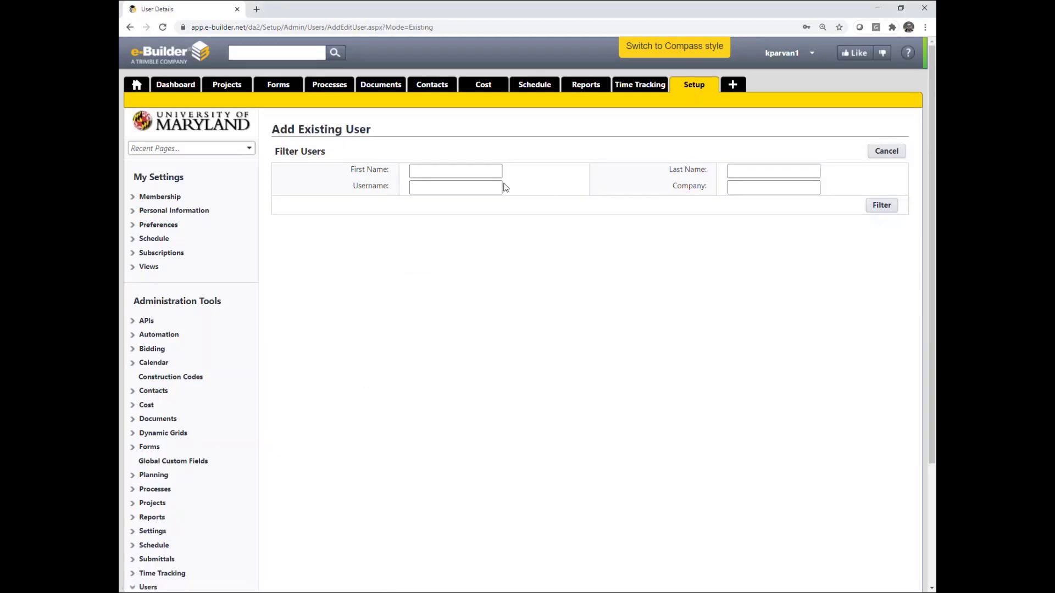
# Find the contractors-company user by first and last name and add them to the account
pyautogui.click(461, 171)
pyautogui.write('john')
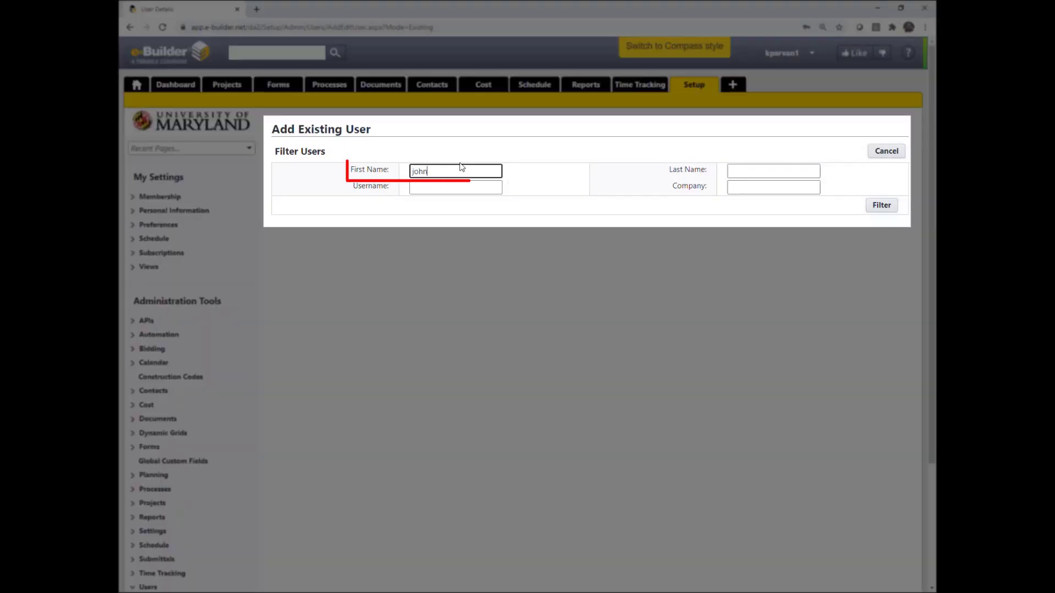
pyautogui.press('Tab')
pyautogui.write('smith')
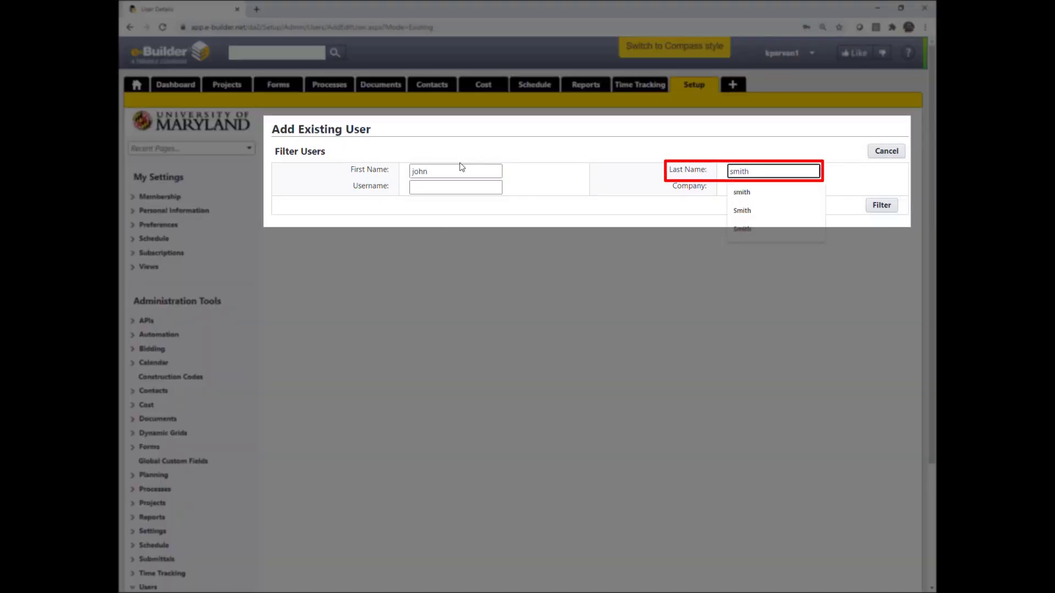
pyautogui.click(609, 143)
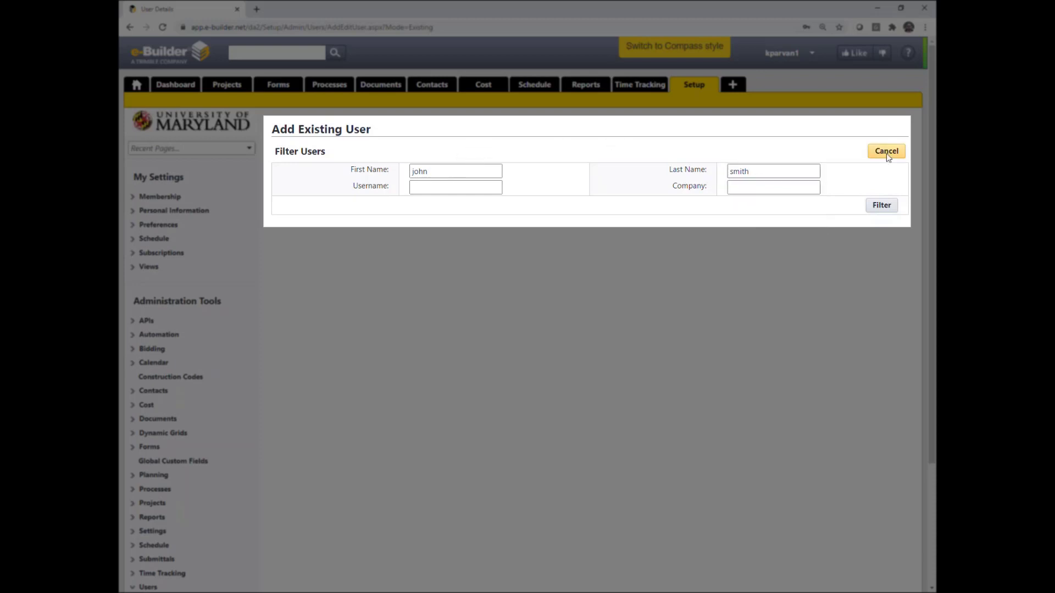
pyautogui.click(885, 208)
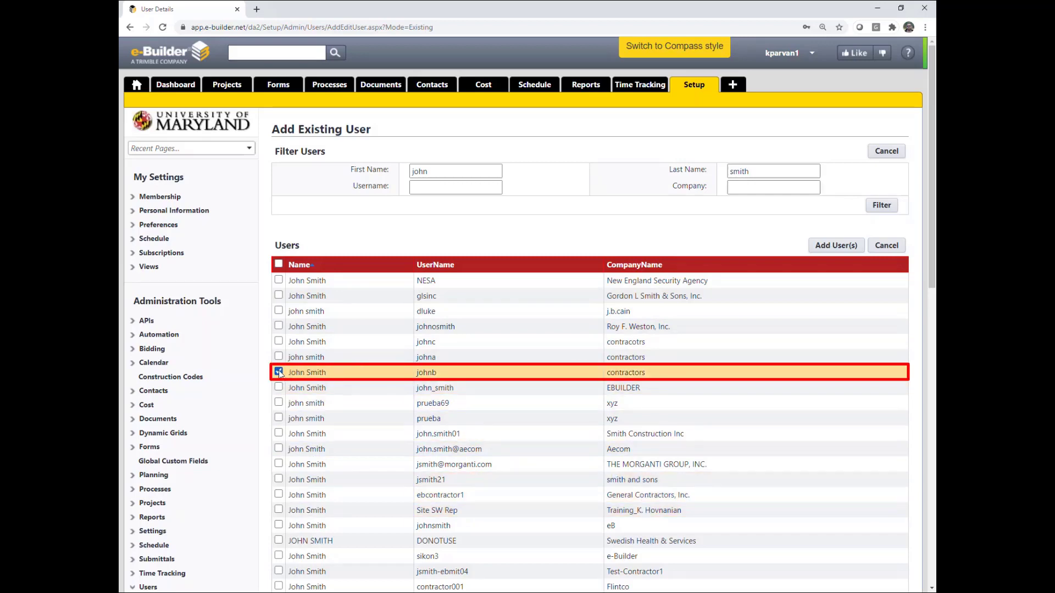
pyautogui.click(840, 245)
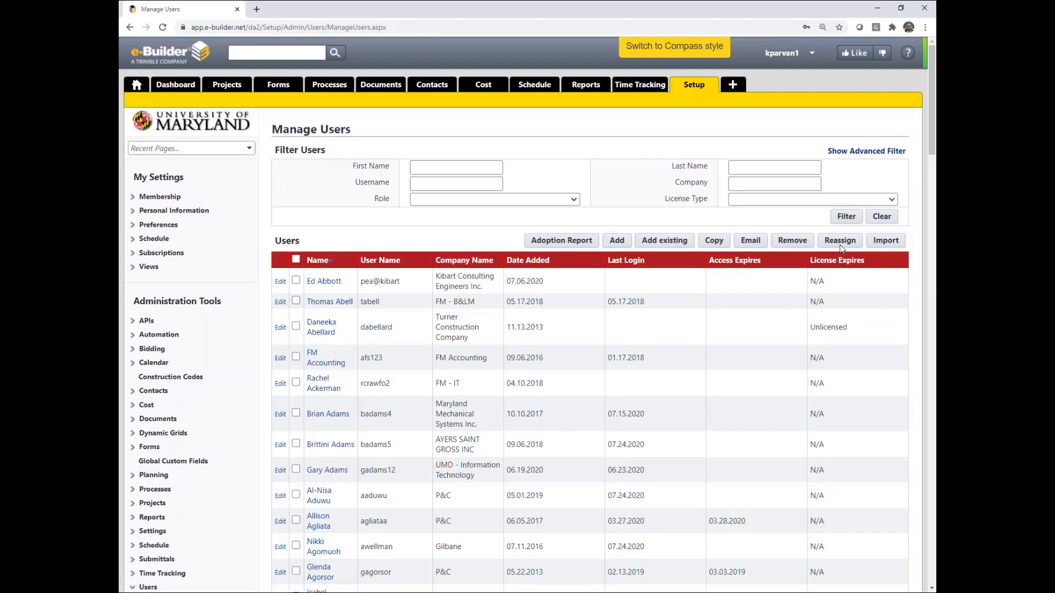
# Filter Manage Users by last name, open the new contractor user, and go to Manage Membership
pyautogui.click(763, 168)
pyautogui.write('smith')
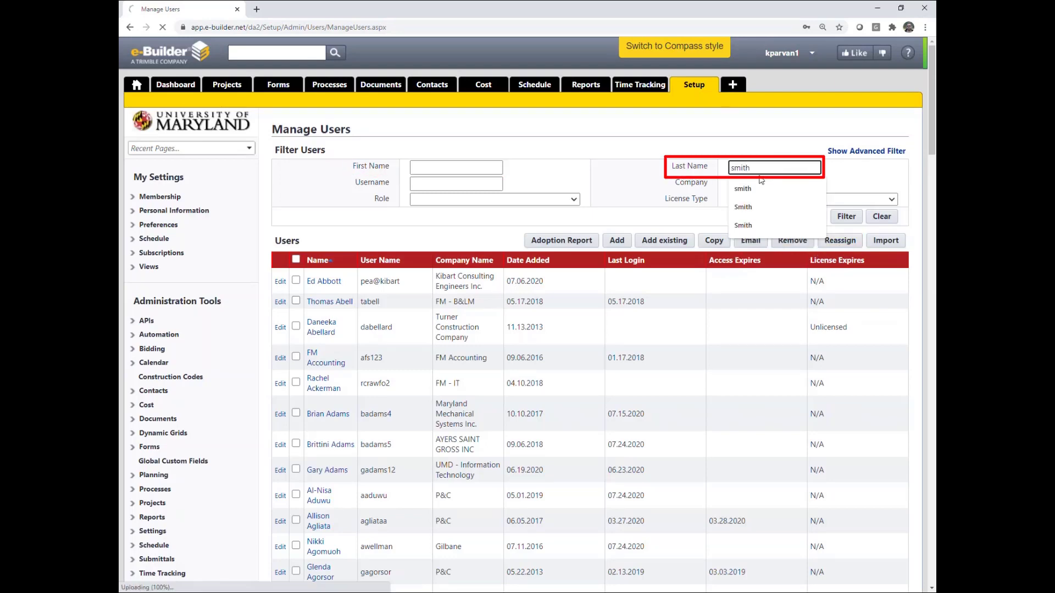
pyautogui.press('Return')
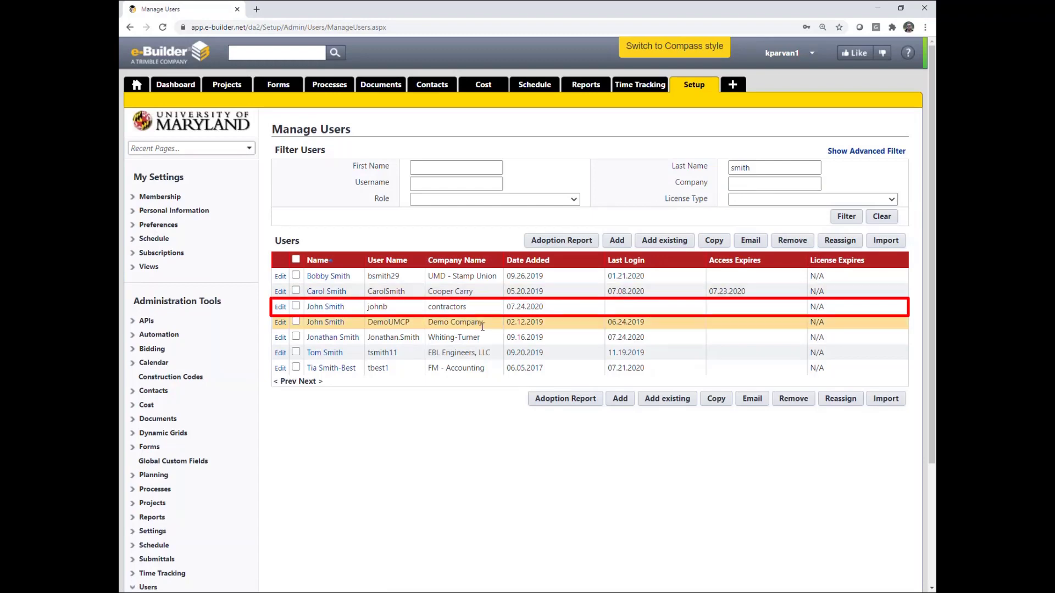
pyautogui.click(324, 307)
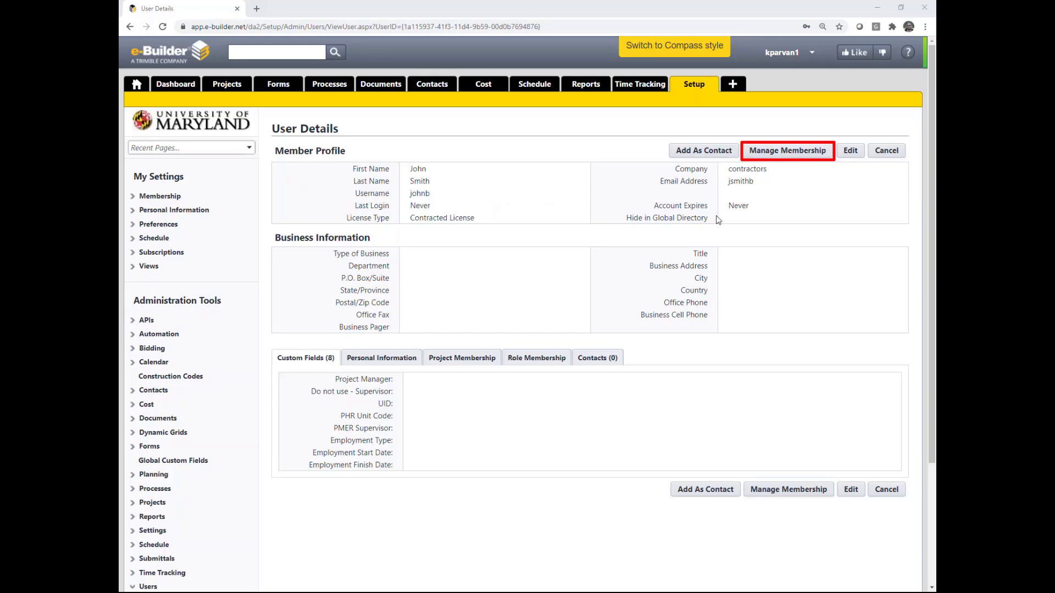
pyautogui.click(779, 152)
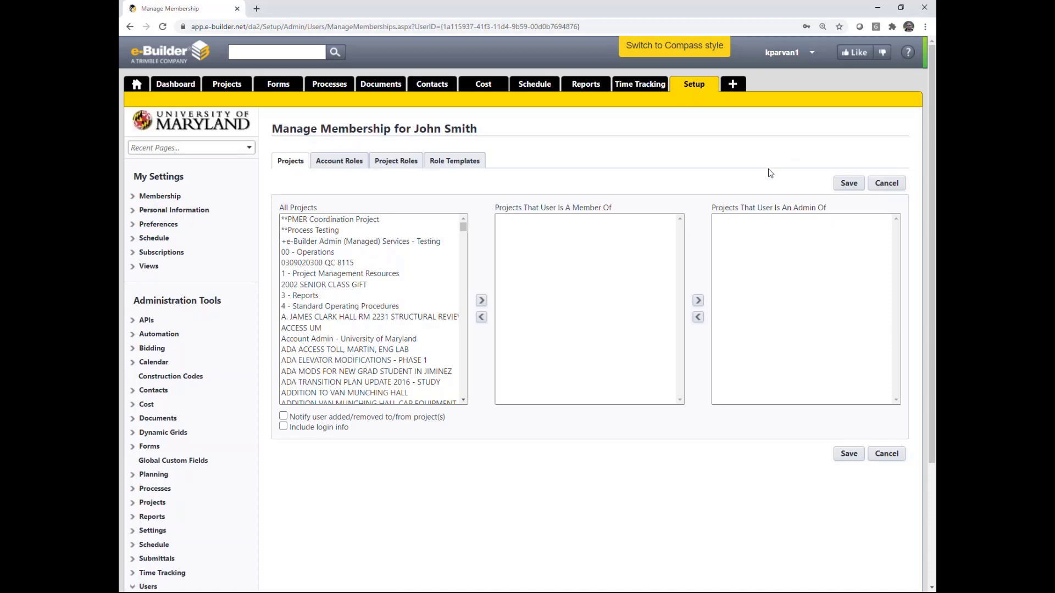
# Add P&C Training Project to the contractor user's member projects and save the membership
pyautogui.click(310, 262)
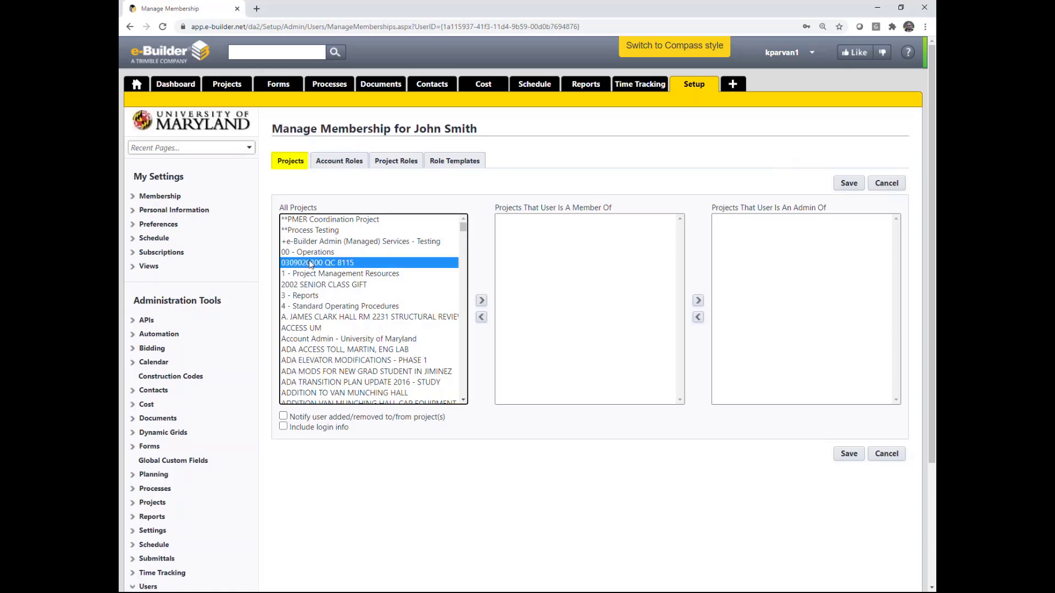
pyautogui.scroll(-4, 311, 265)
pyautogui.scroll(-1, 310, 265)
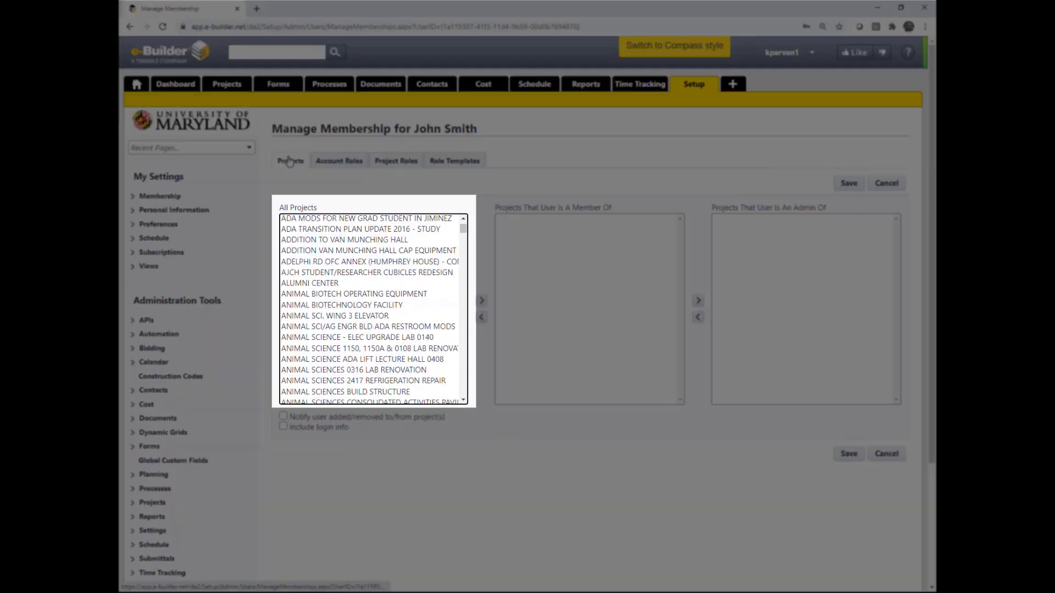
pyautogui.click(310, 283)
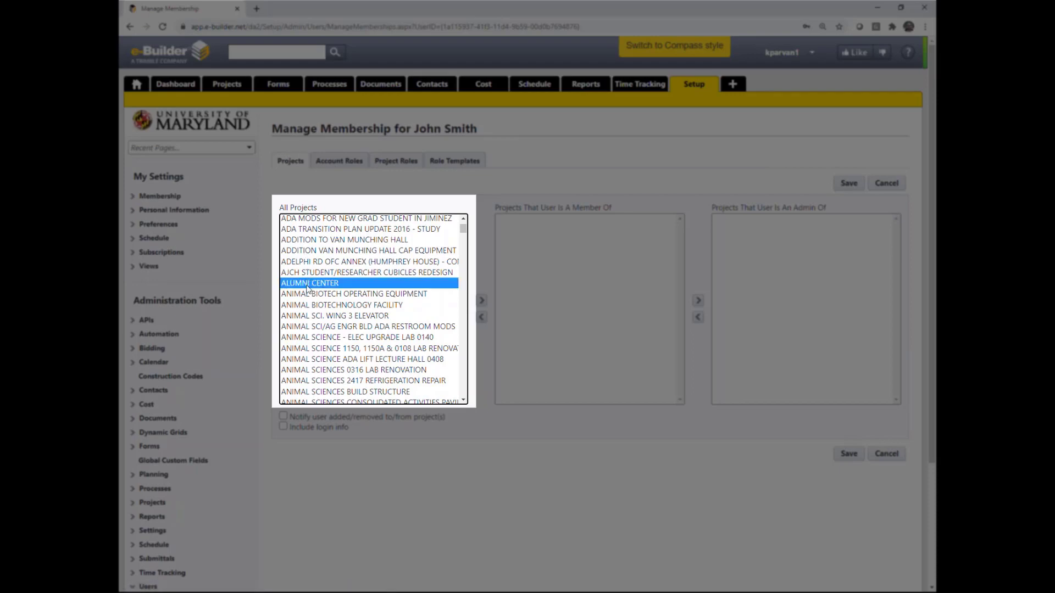
pyautogui.scroll(-6, 312, 288)
pyautogui.scroll(-3, 316, 300)
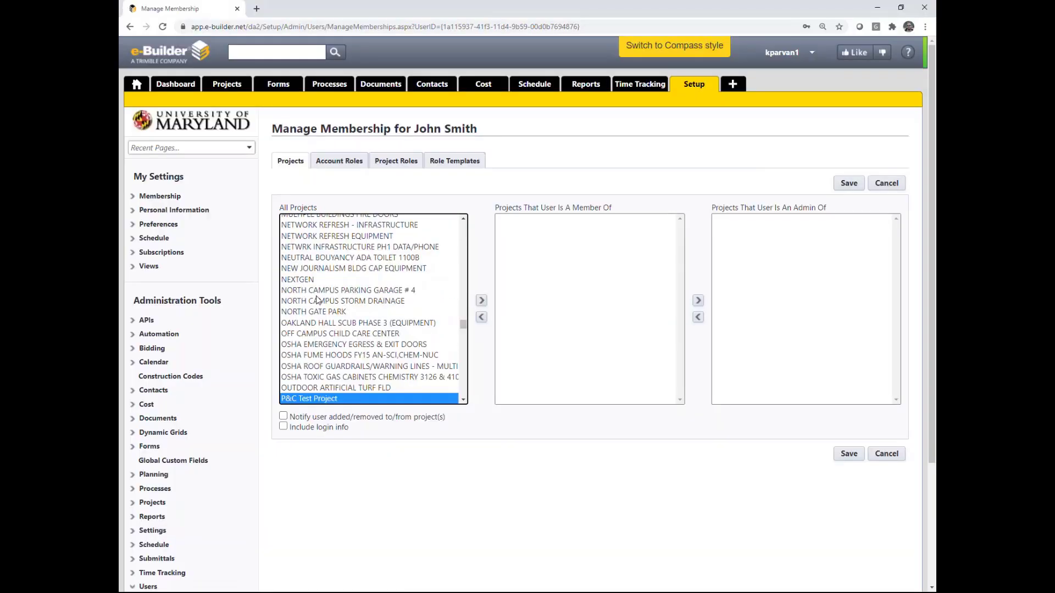
pyautogui.scroll(-2, 324, 307)
pyautogui.click(323, 358)
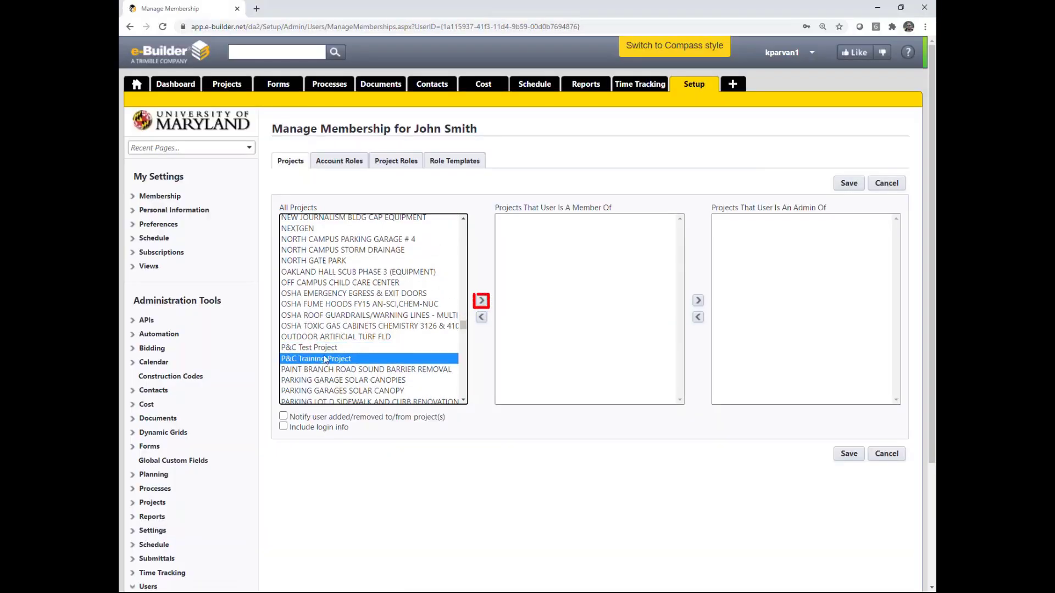
pyautogui.click(483, 303)
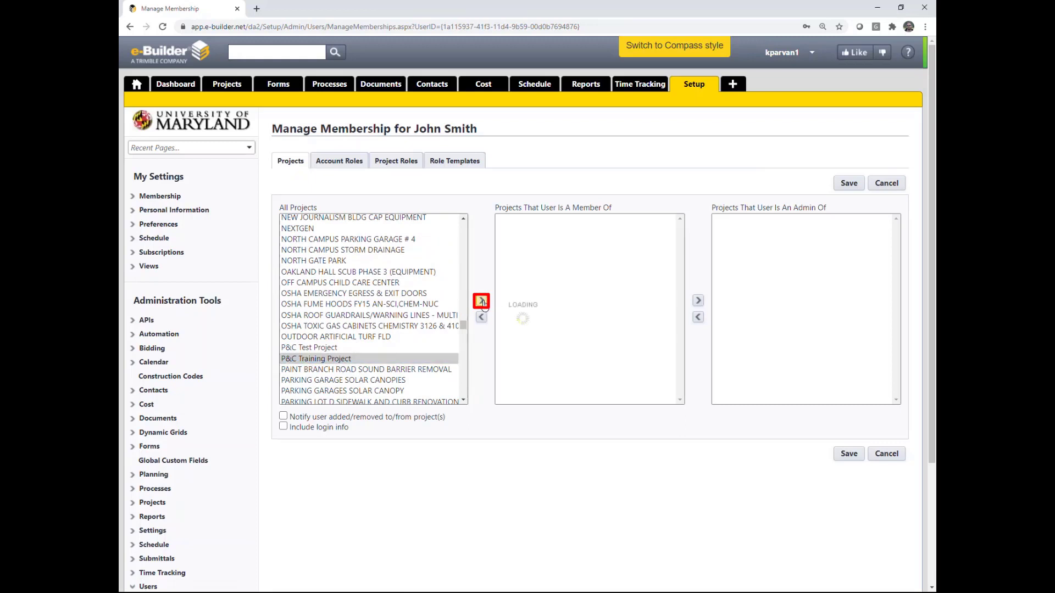
pyautogui.click(849, 455)
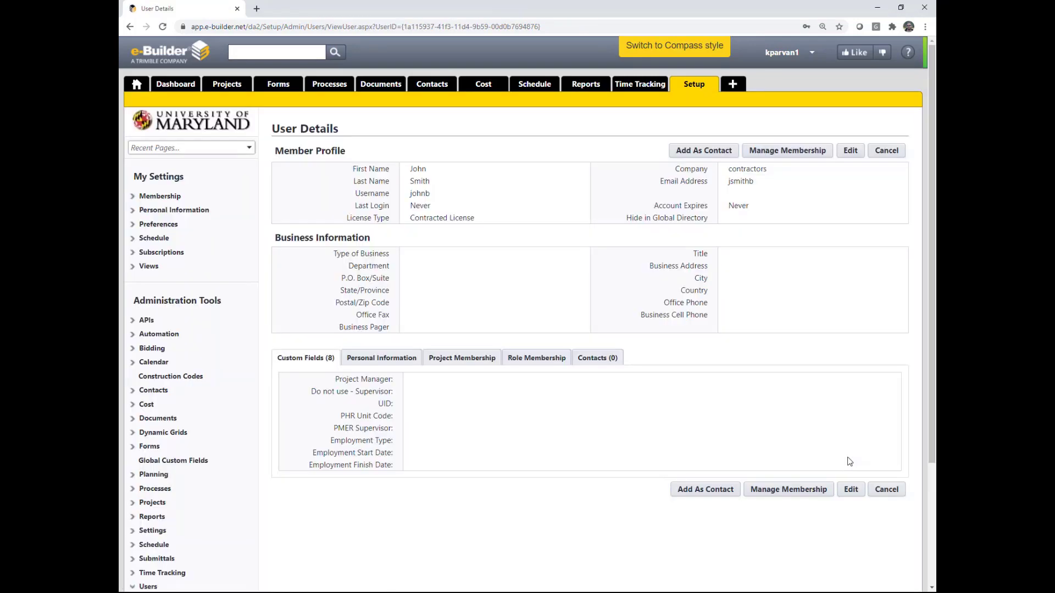
pyautogui.click(780, 153)
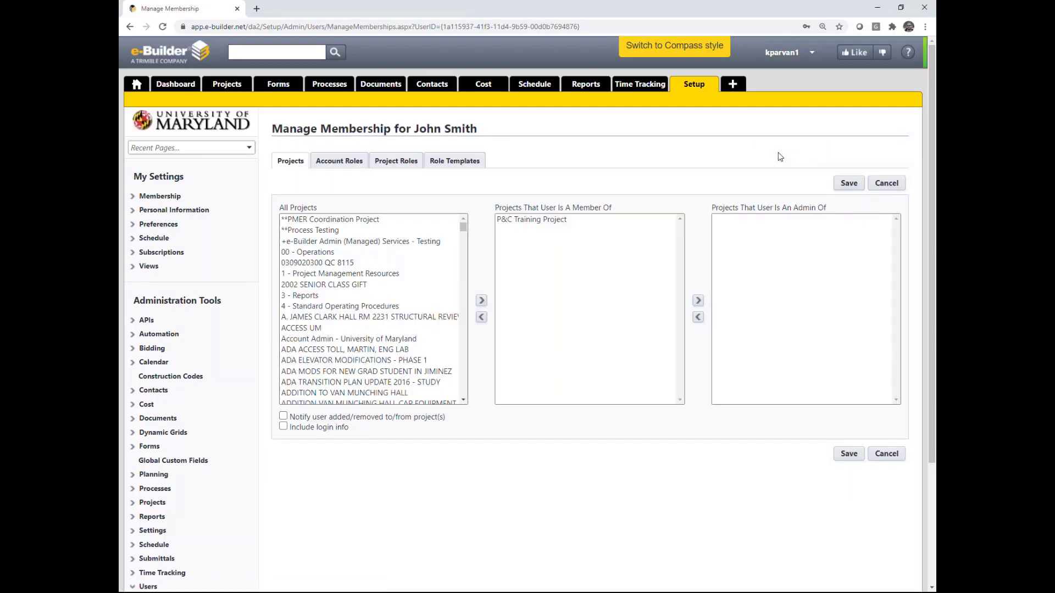
# Assign the Architect-Engineer account role to the user and save the account roles
pyautogui.click(335, 164)
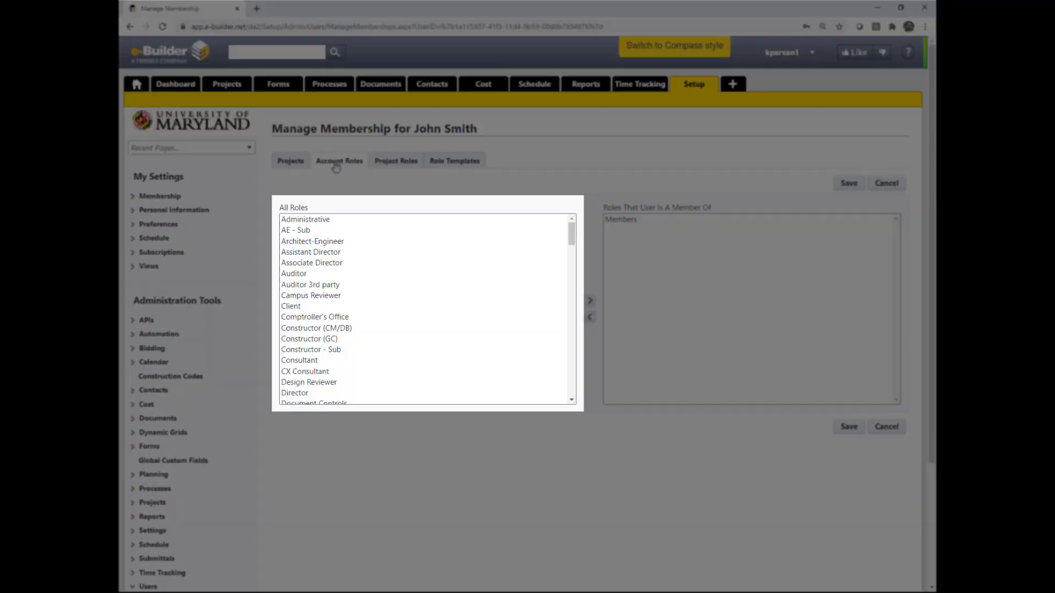
pyautogui.click(308, 242)
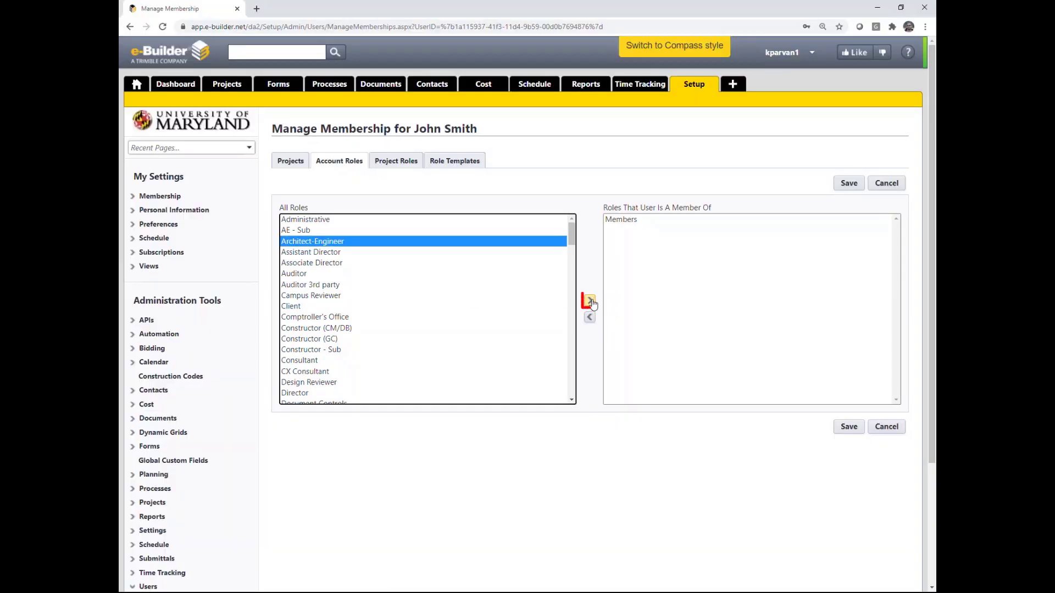
pyautogui.click(590, 301)
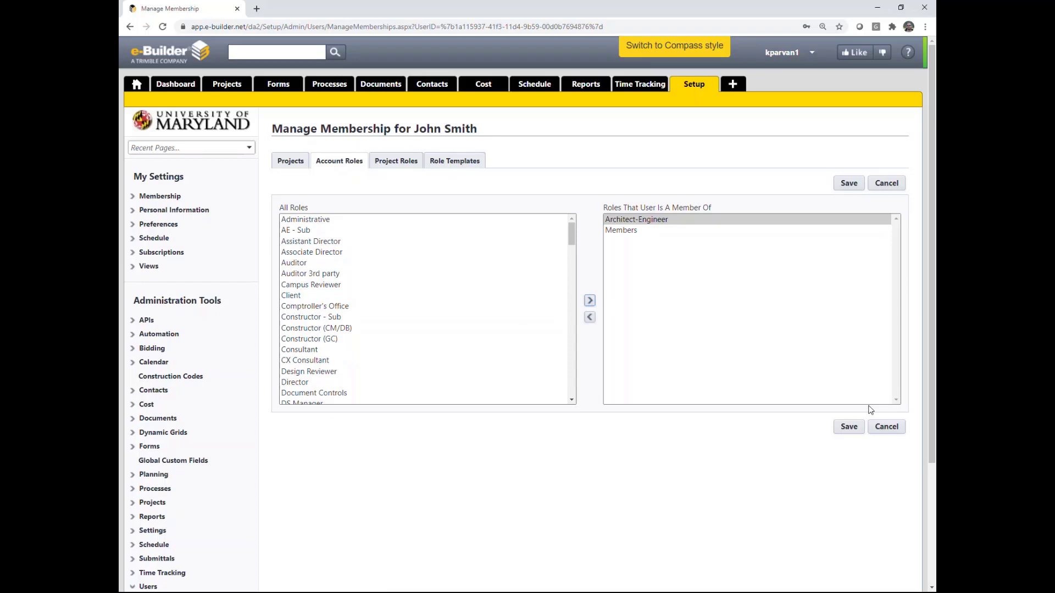
pyautogui.click(855, 431)
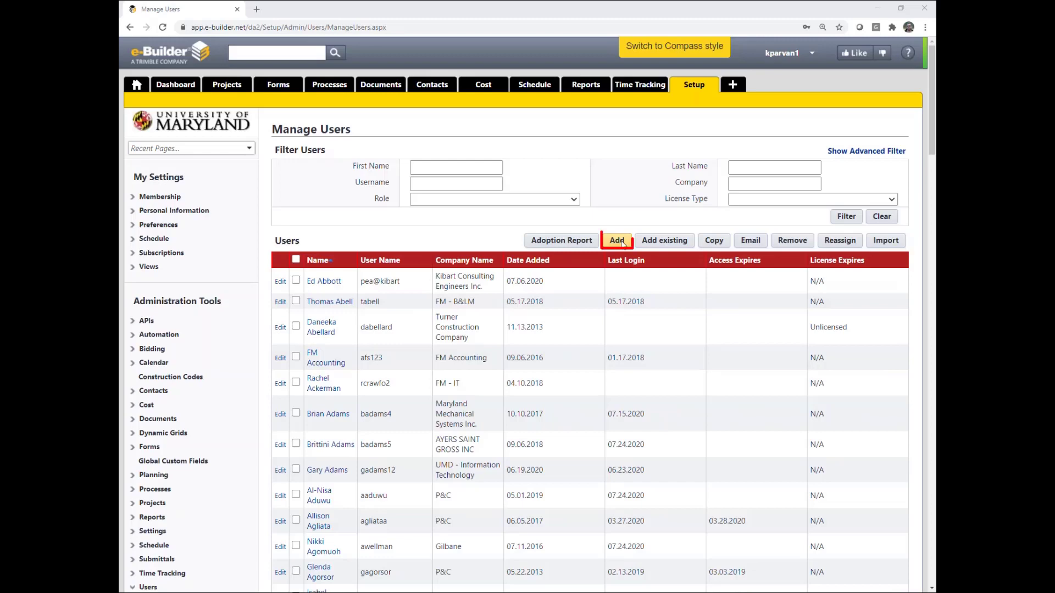
# Create a new user with first and last name, username, Demo Company and e-mail, and save
pyautogui.click(623, 243)
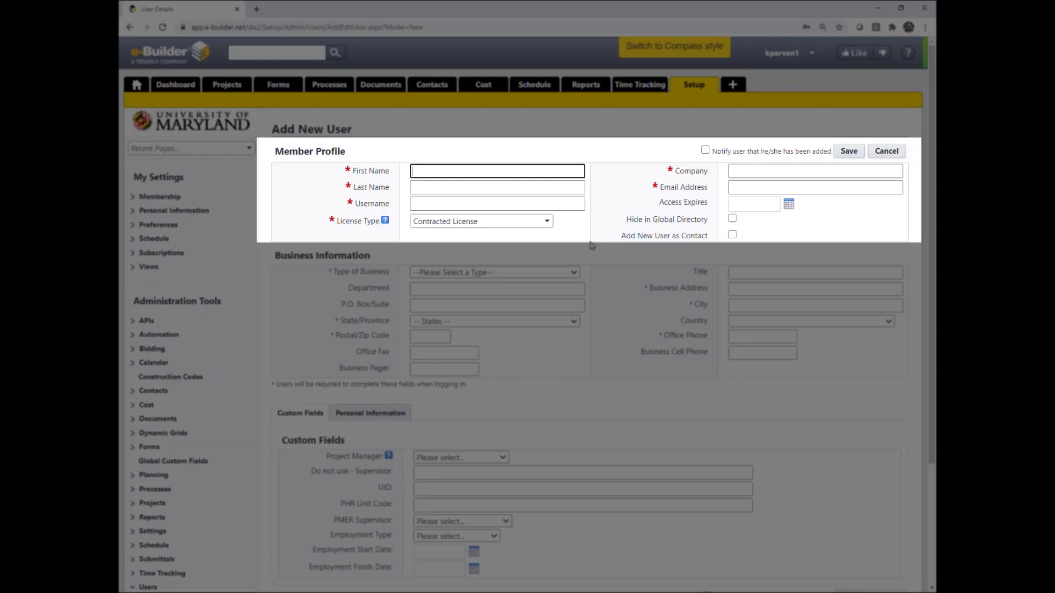
pyautogui.write('John')
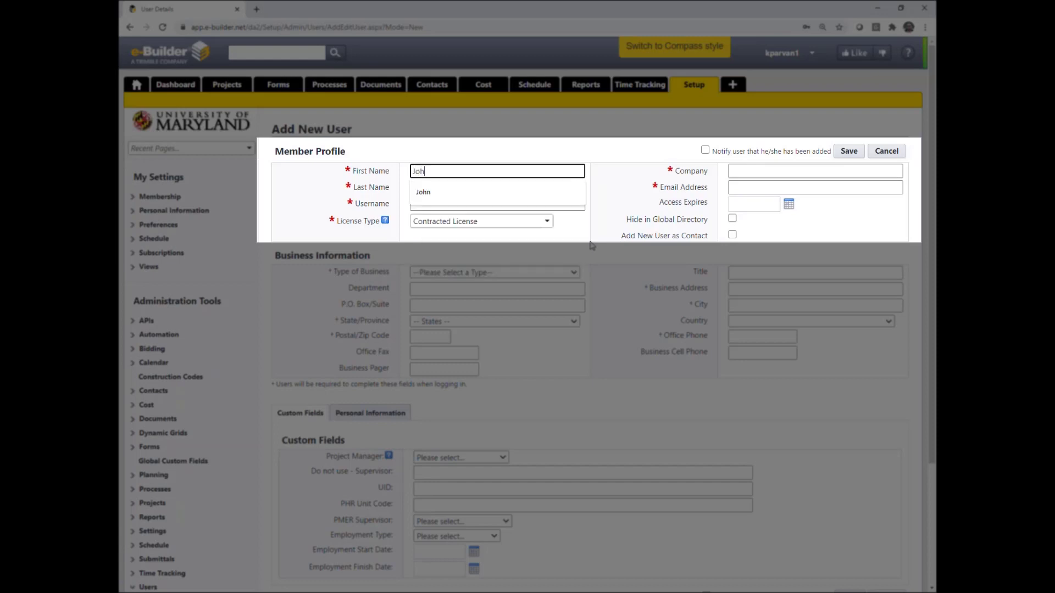
pyautogui.press('Tab')
pyautogui.write('Smith')
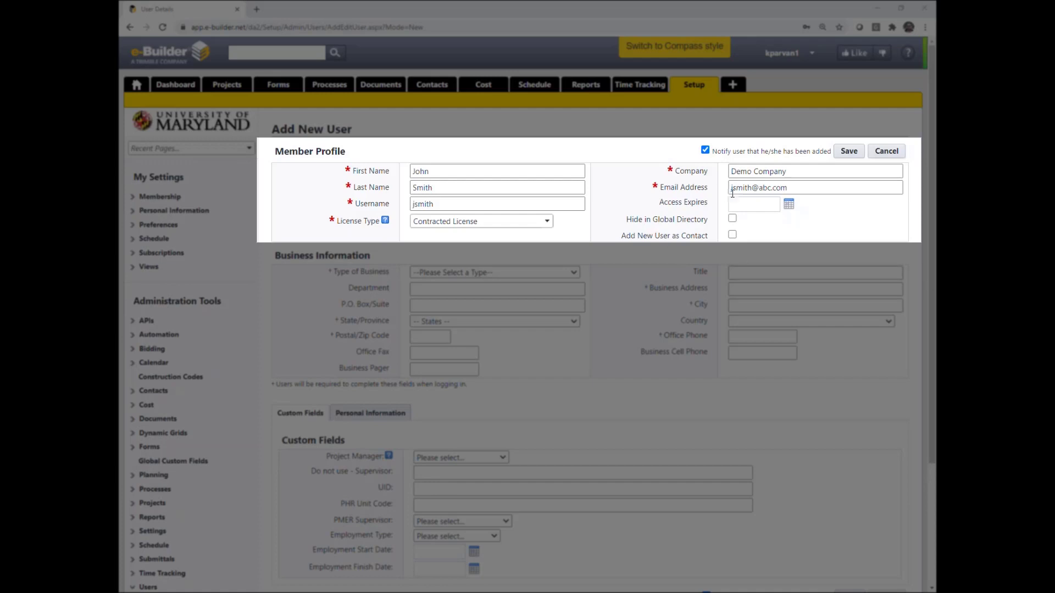
pyautogui.click(749, 188)
pyautogui.doubleClick(750, 188)
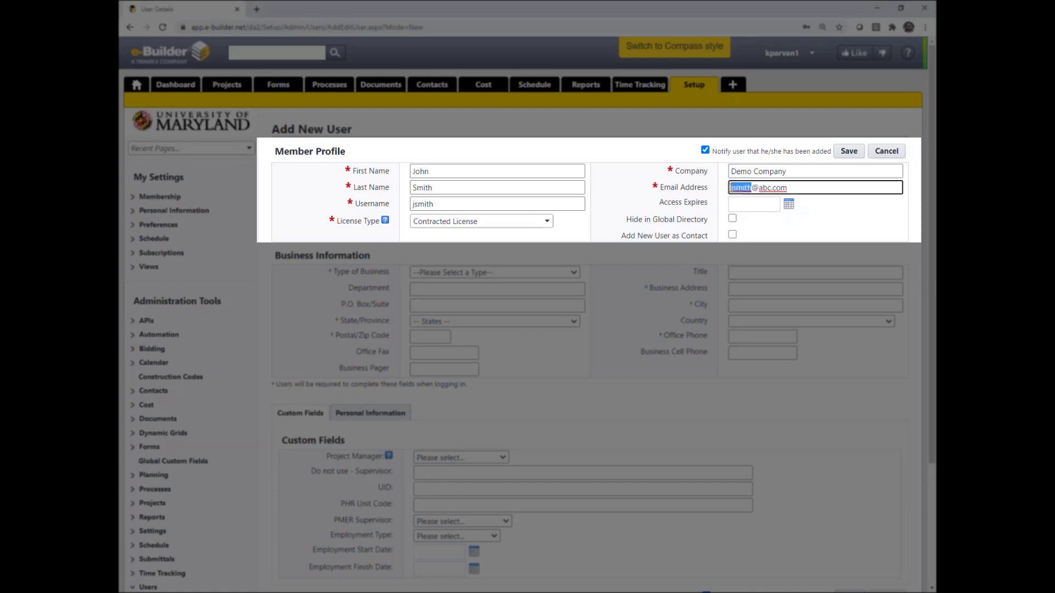
pyautogui.moveTo(451, 205); pyautogui.dragTo(397, 205)
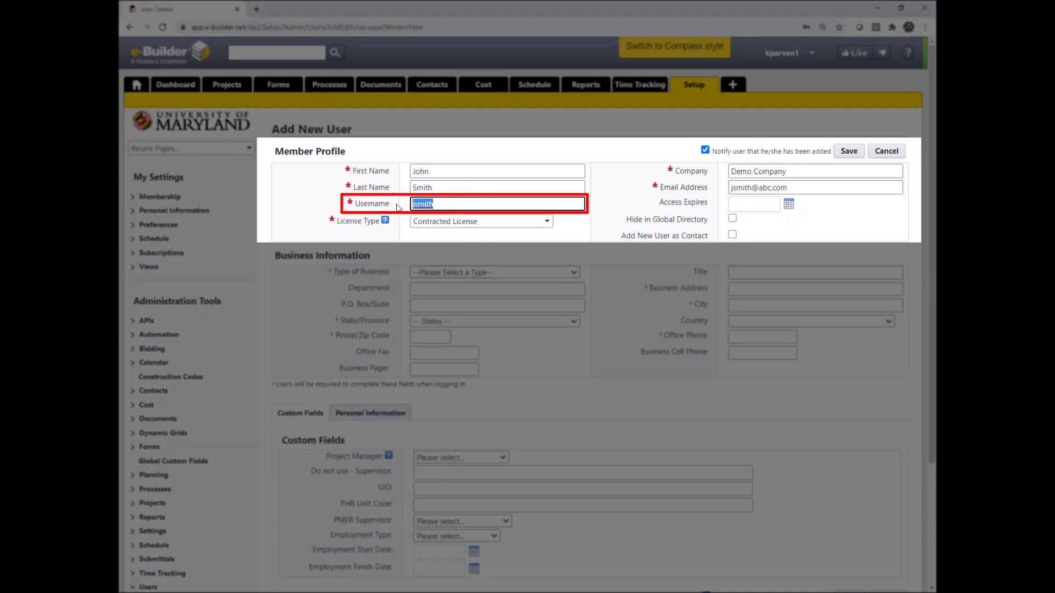
pyautogui.click(622, 209)
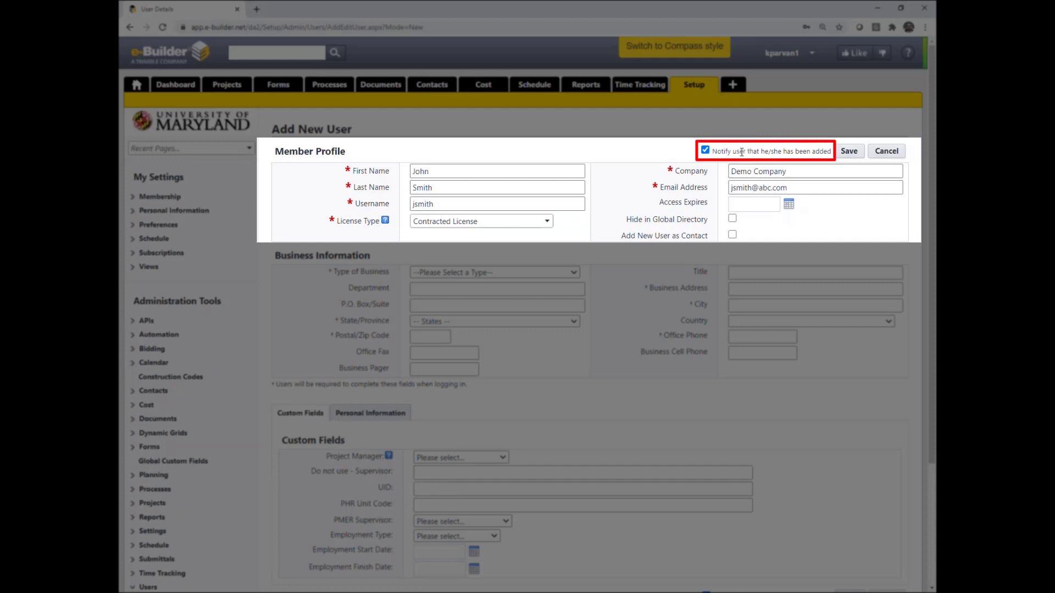
pyautogui.click(851, 155)
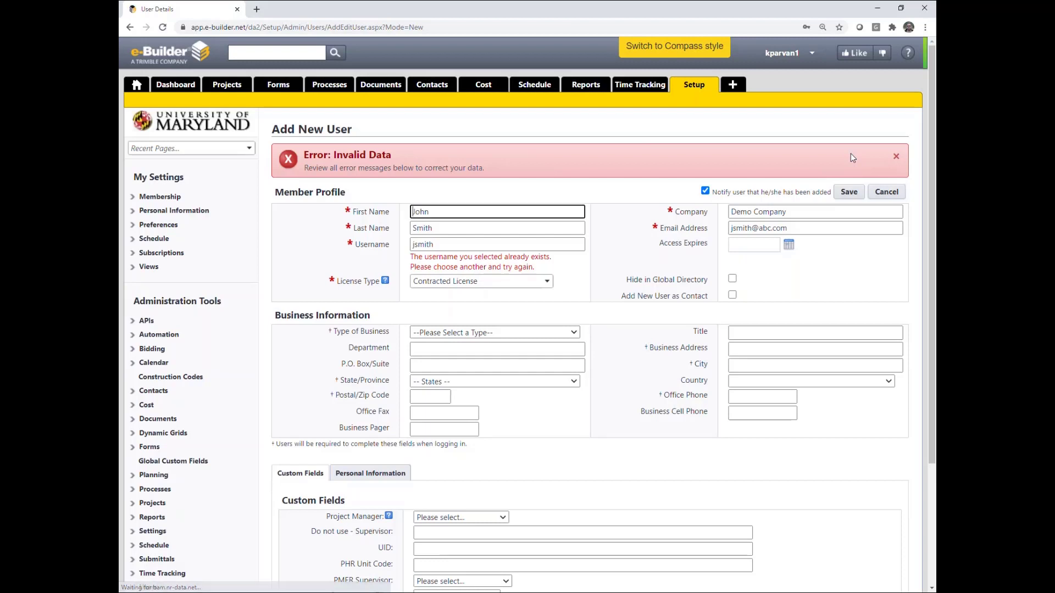
# Retry the username with trailing numbers 1, 2 and 3 and resubmit; it is still rejected
pyautogui.click(449, 245)
pyautogui.write('1')
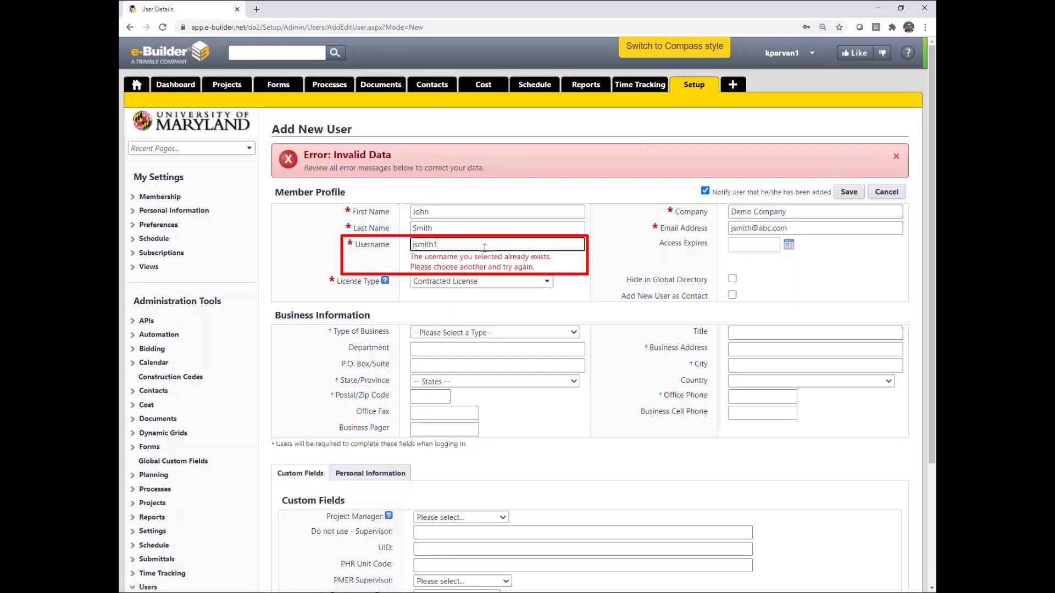
pyautogui.press('BackSpace')
pyautogui.write('2')
pyautogui.press('BackSpace')
pyautogui.write('3')
pyautogui.click(849, 193)
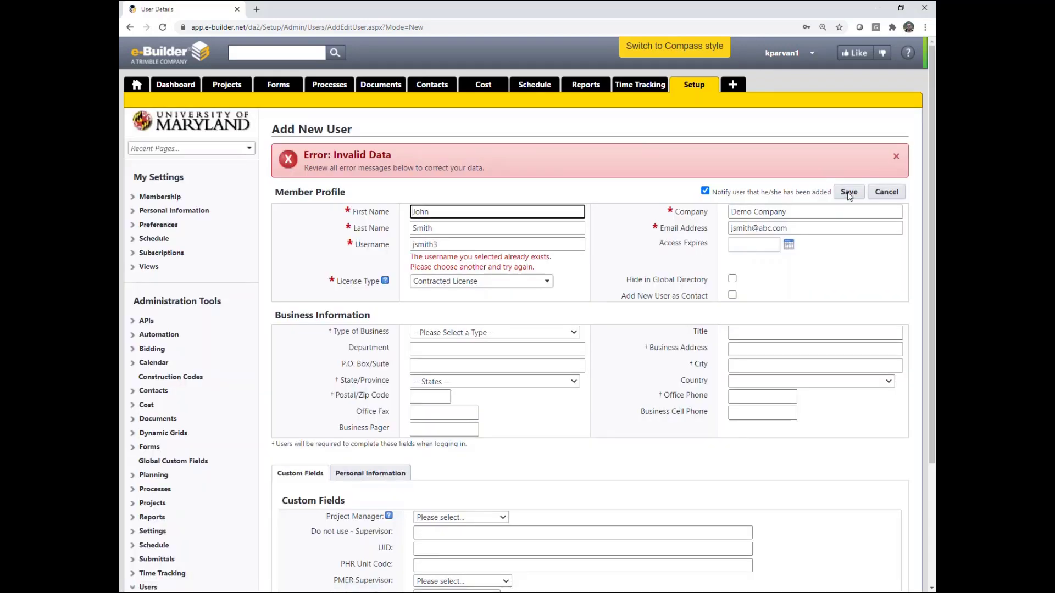
pyautogui.doubleClick(461, 244)
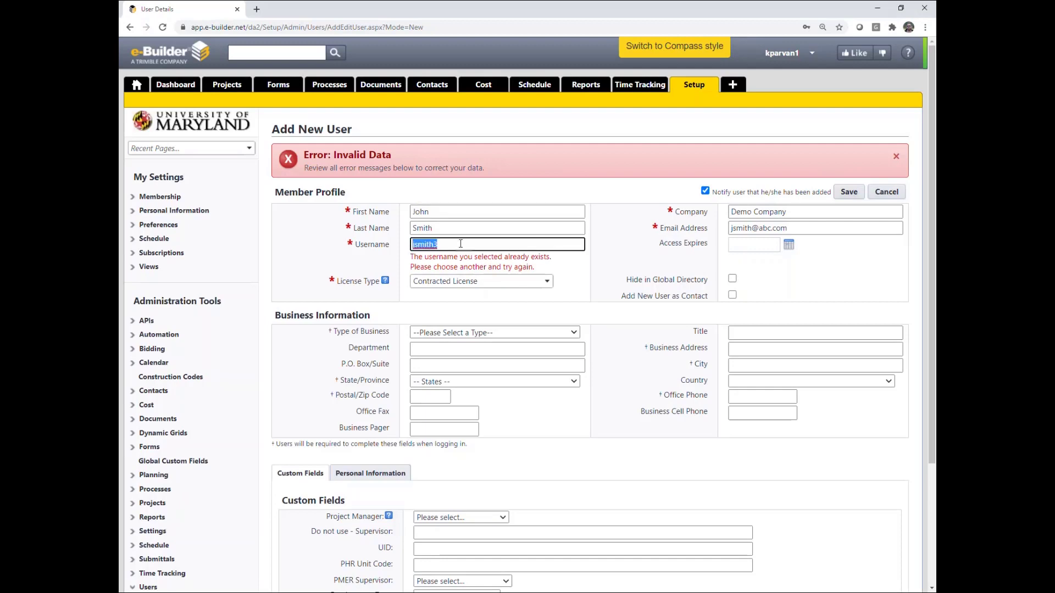
pyautogui.click(460, 244)
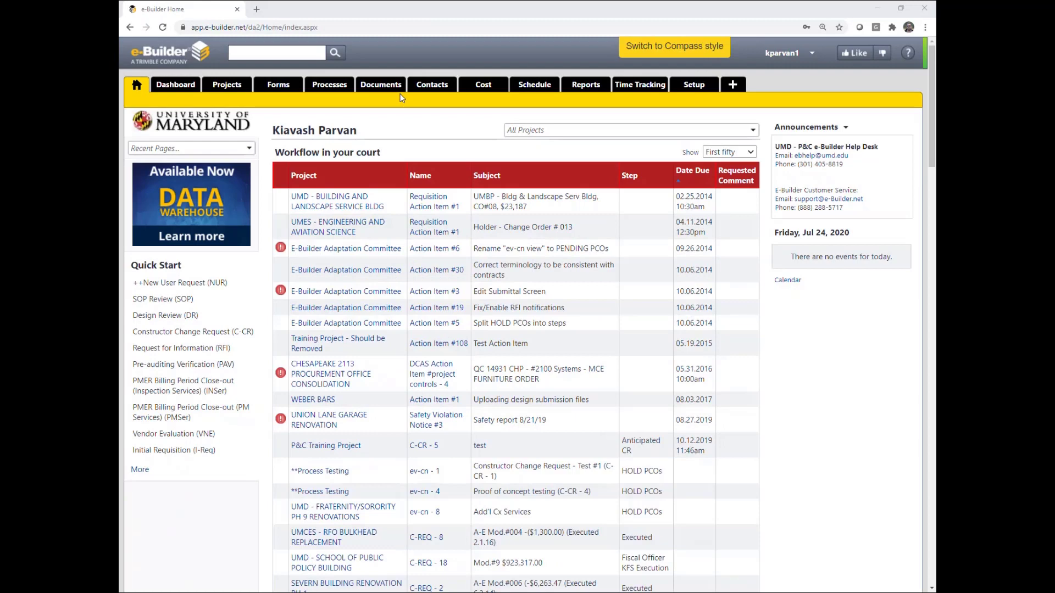
# Go to Setup and open the Manage Users list
pyautogui.click(700, 88)
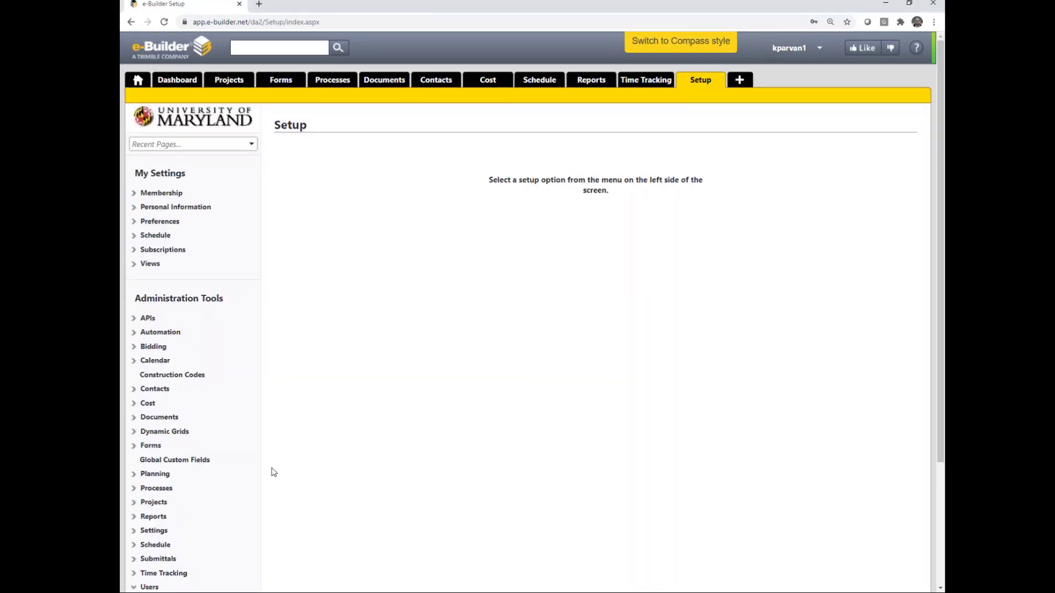
pyautogui.scroll(-3, 205, 460)
pyautogui.click(188, 450)
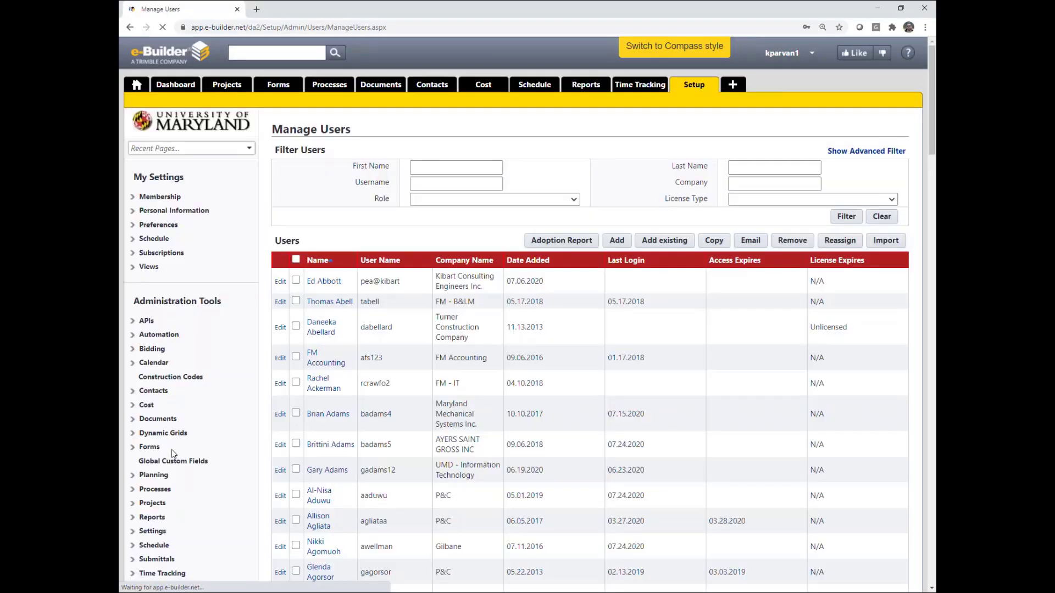
# Filter the user list by the user's first and last name
pyautogui.click(456, 167)
pyautogui.write('john')
pyautogui.click(774, 167)
pyautogui.write('smith')
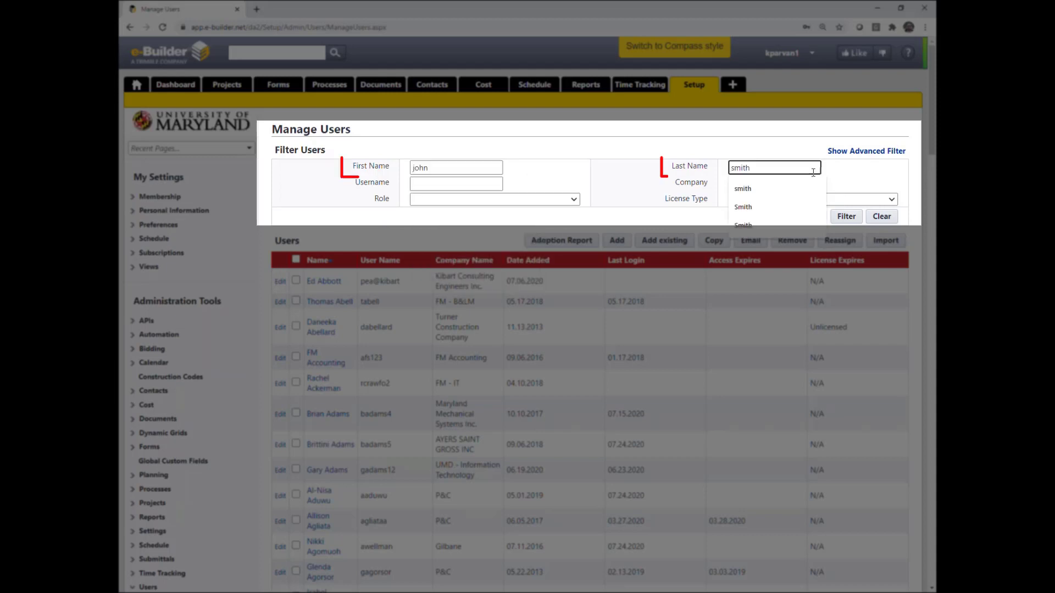
pyautogui.click(779, 149)
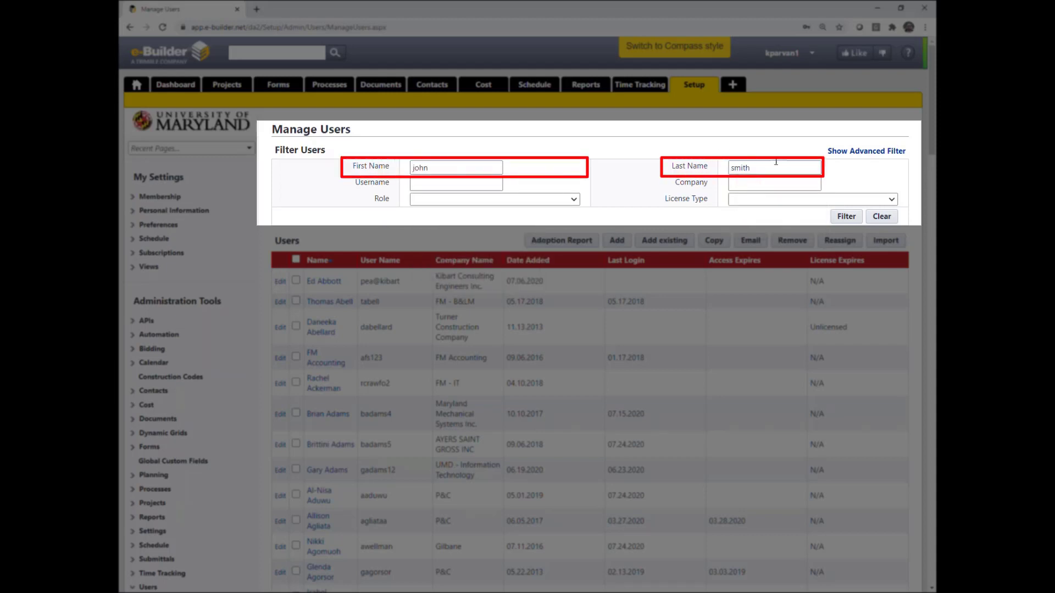
pyautogui.click(841, 220)
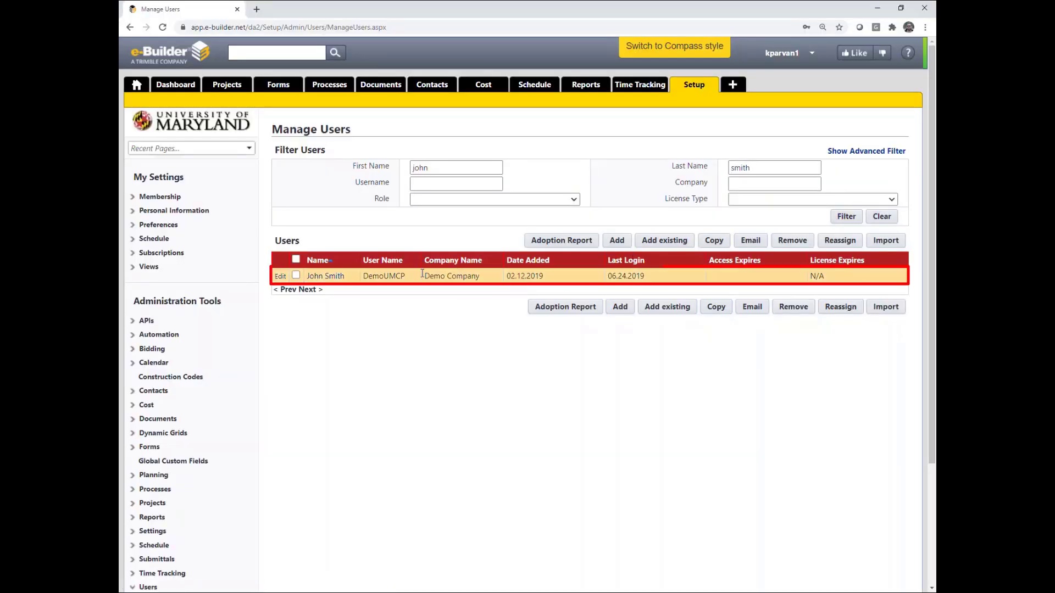
# Add P&C Training Project to the found user's project memberships
pyautogui.click(336, 276)
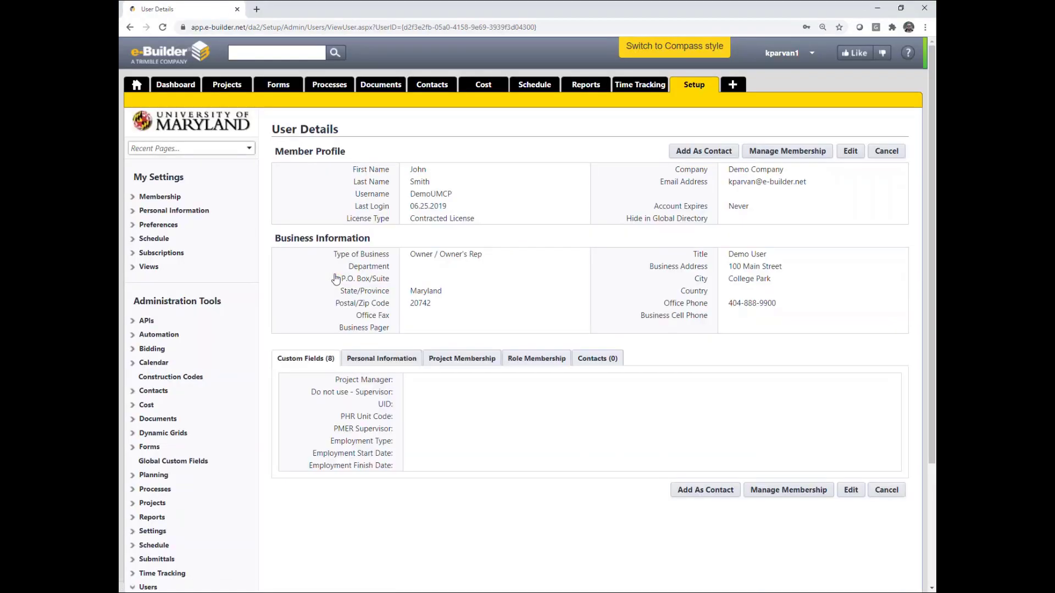
pyautogui.click(790, 155)
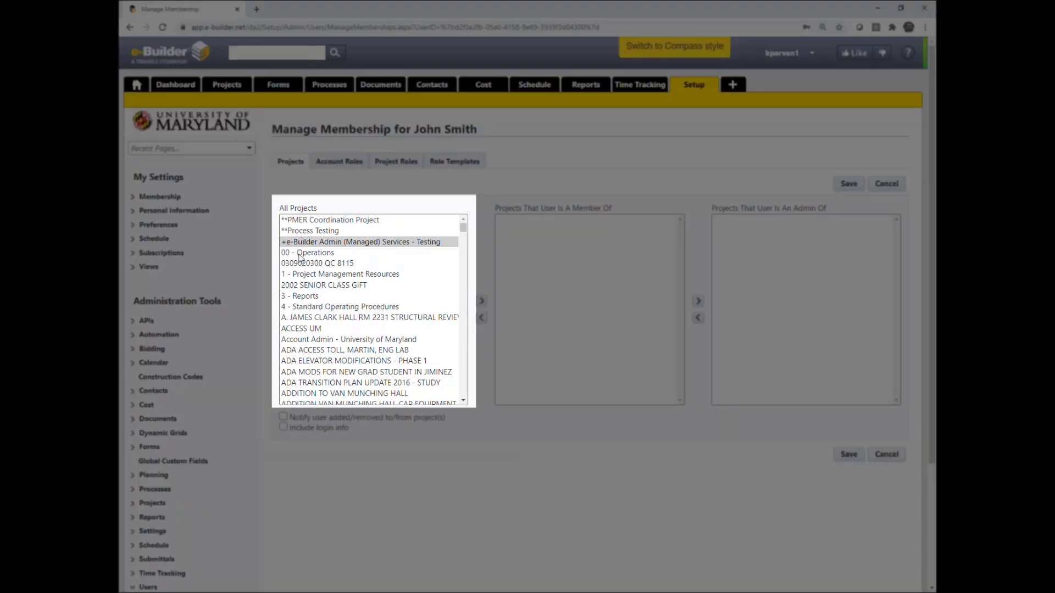
pyautogui.click(301, 253)
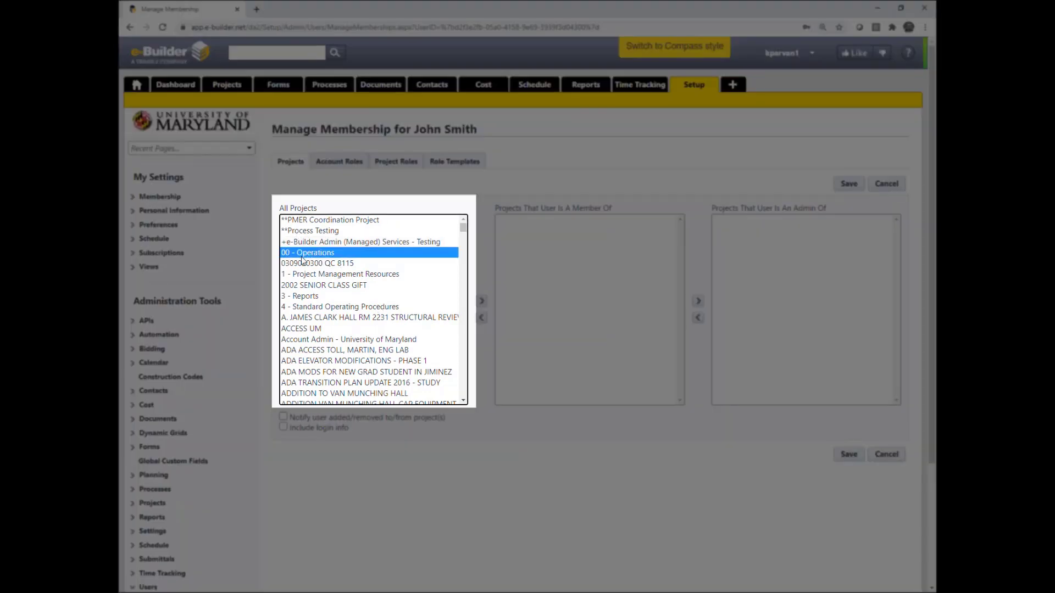
pyautogui.press('p')
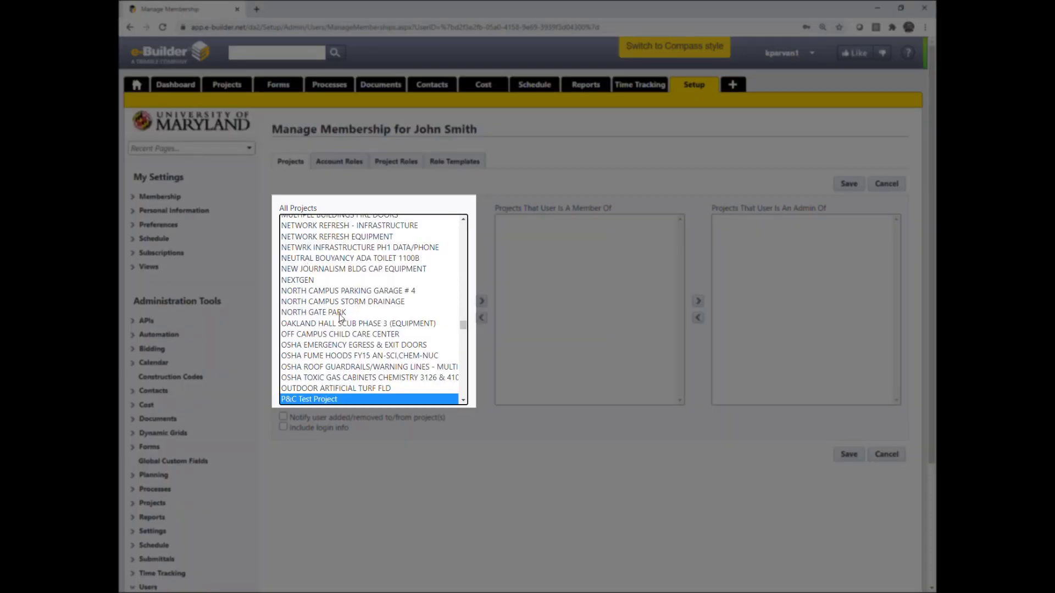
pyautogui.press('Down')
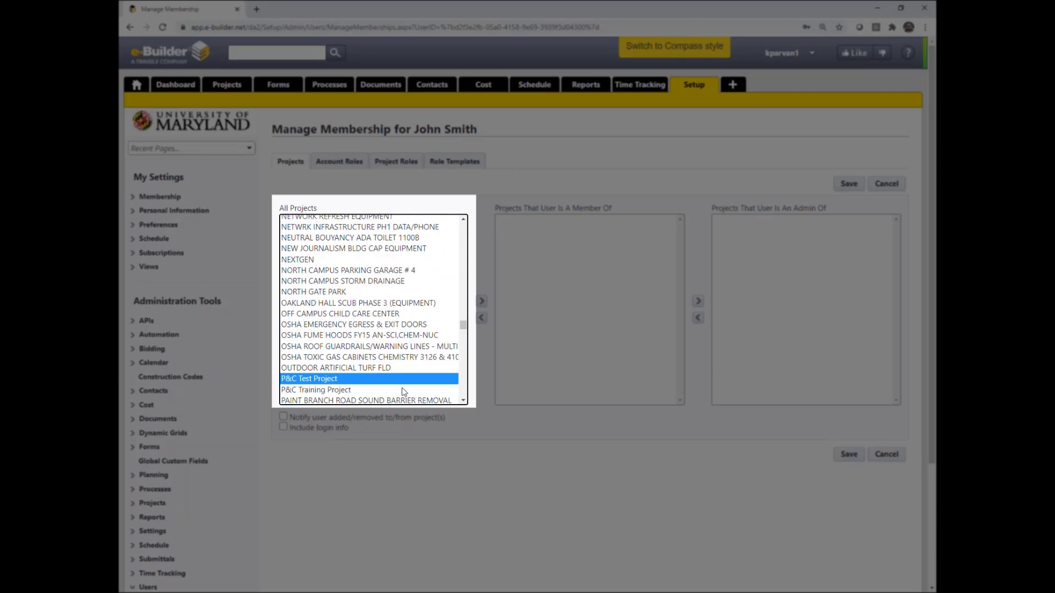
pyautogui.click(482, 302)
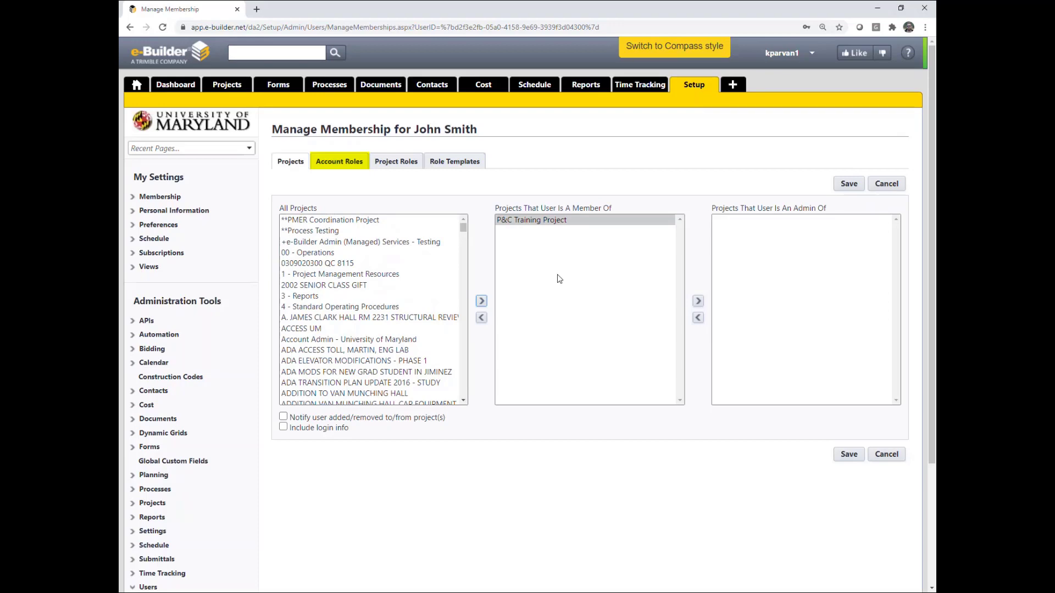
# Give the user the Architect-Engineer account role from All Roles
pyautogui.click(337, 167)
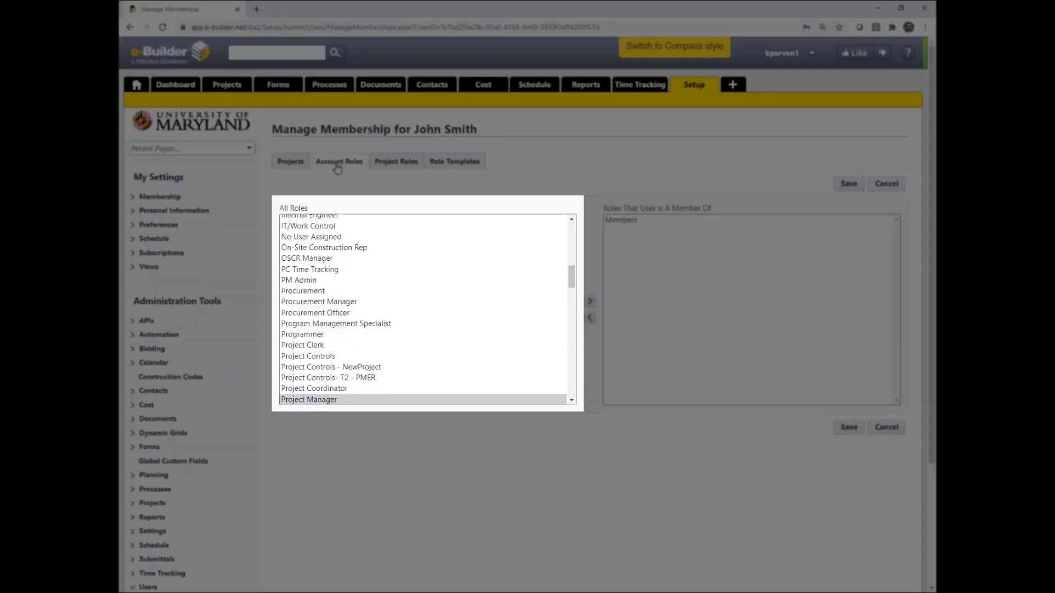
pyautogui.click(318, 250)
pyautogui.scroll(5, 332, 283)
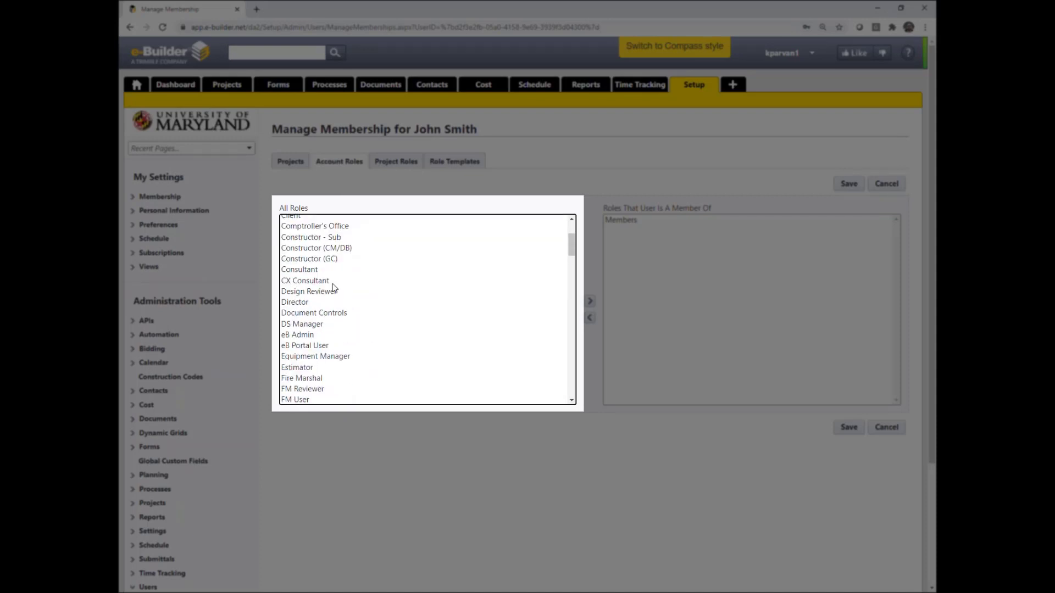
pyautogui.scroll(3, 333, 287)
pyautogui.click(316, 243)
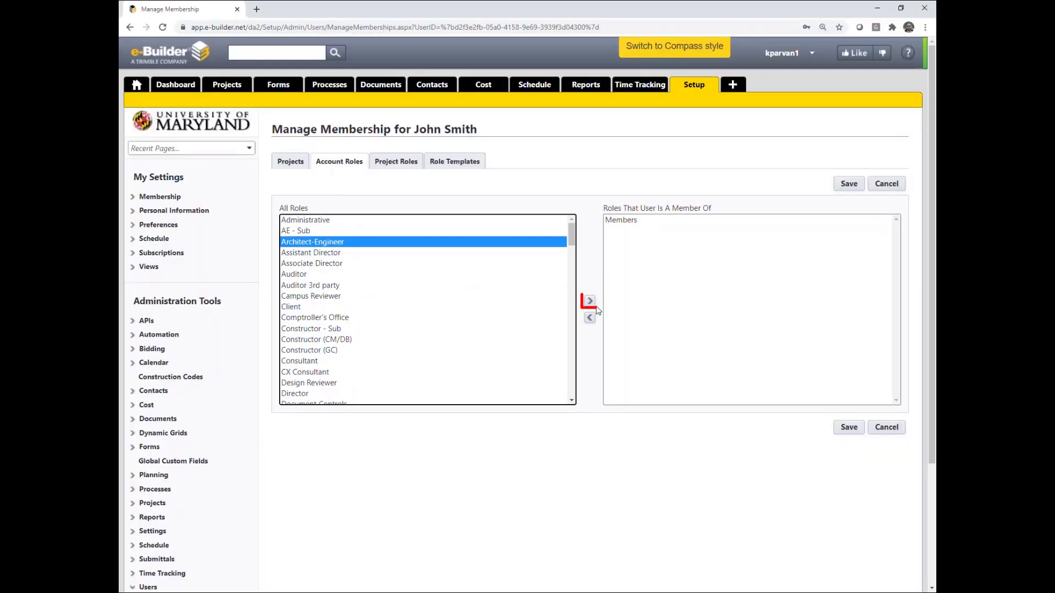
pyautogui.click(590, 302)
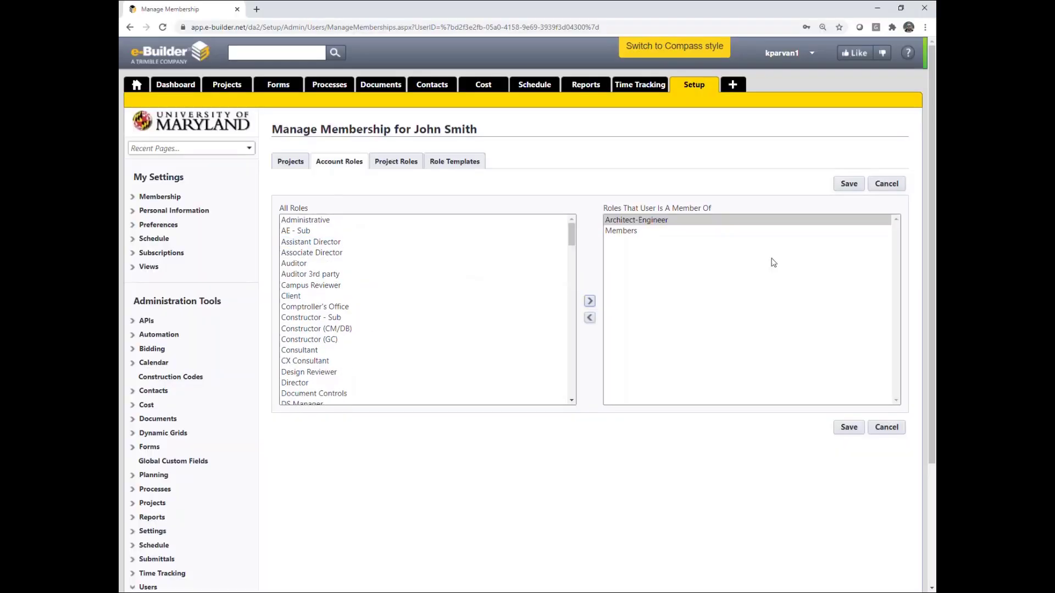